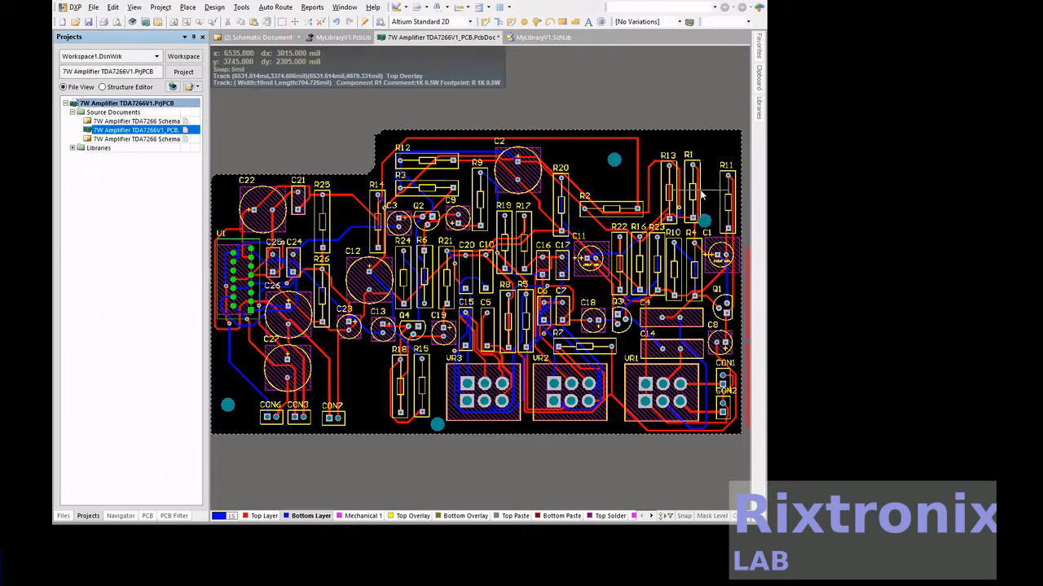
Place three more mounting holes, near R7, between R25 and R14, and in the corner above R11, and save the board
left_click(624, 317)
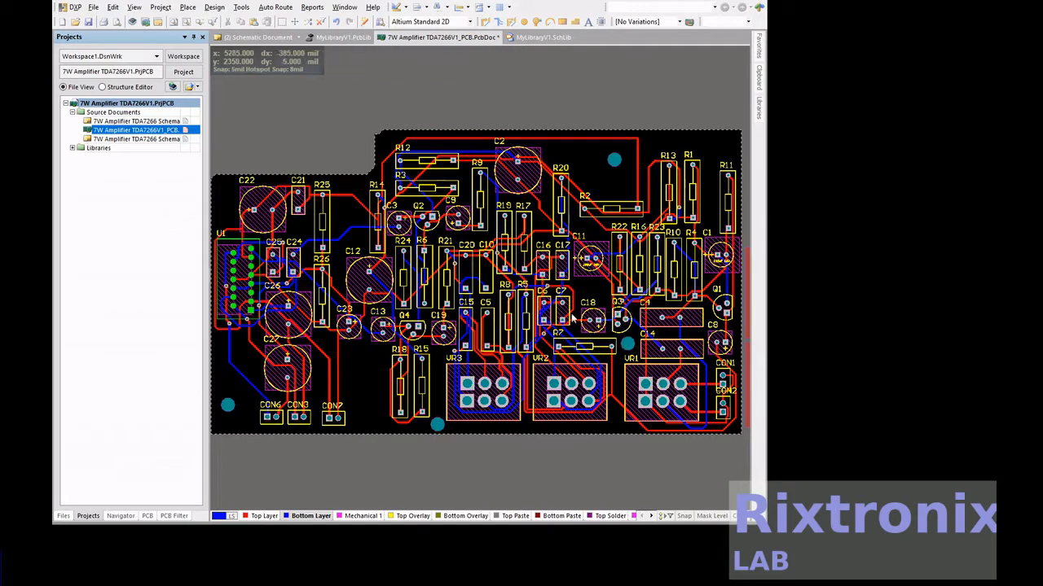
left_click(346, 185)
right_click(346, 185)
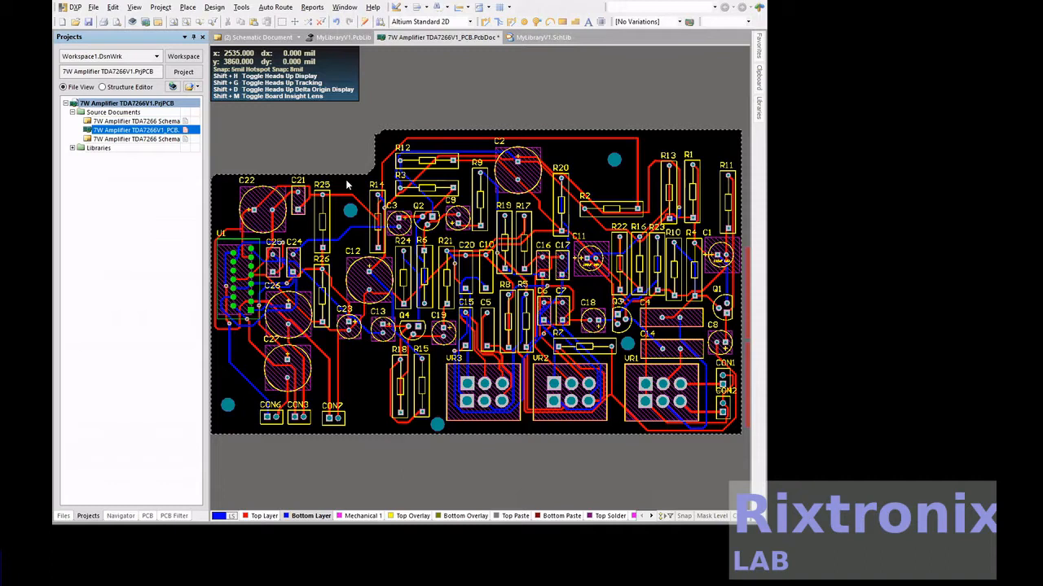
left_click(718, 115)
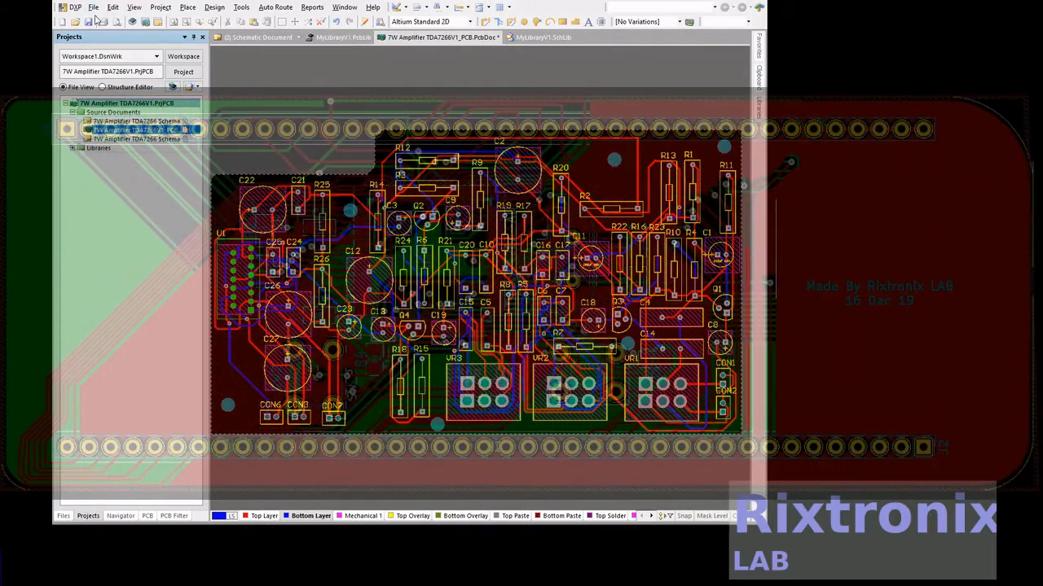
left_click(89, 21)
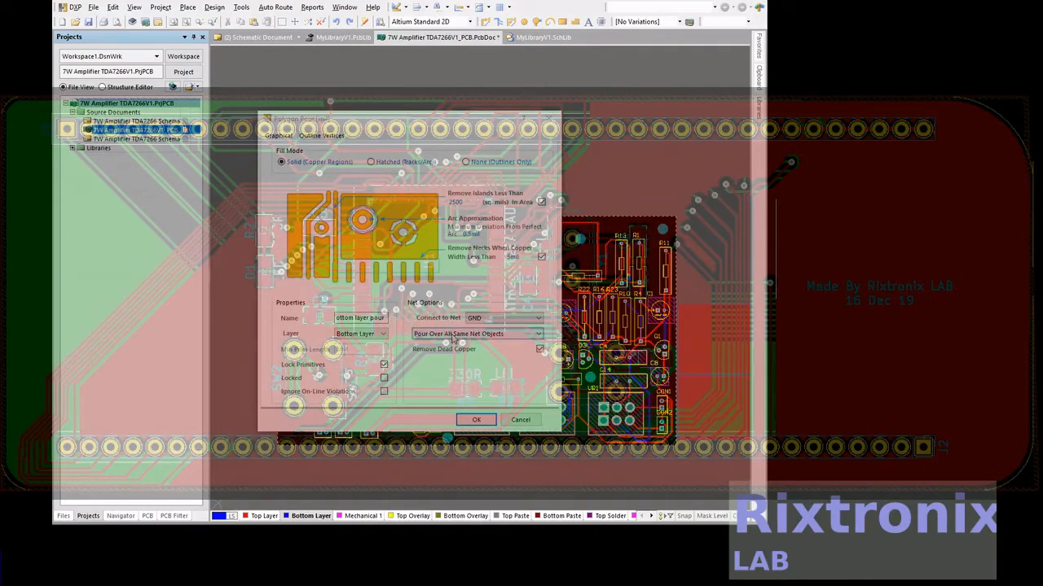
Set the GND Bottom Layer polygon pour to Pour Over Same Net Polygons Only, toggle Lock Primitives, and accept the settings
left_click(456, 334)
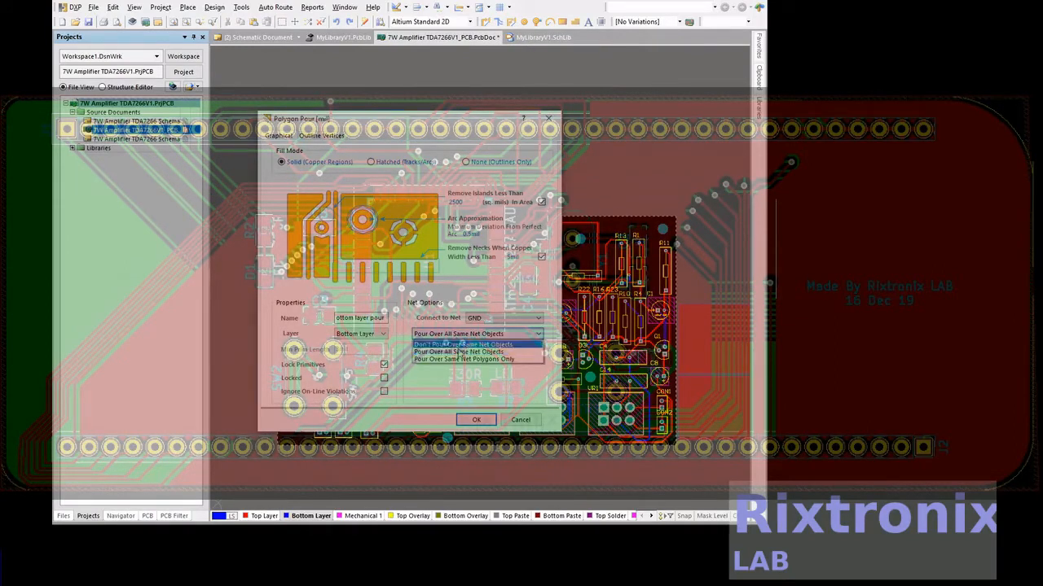
left_click(461, 359)
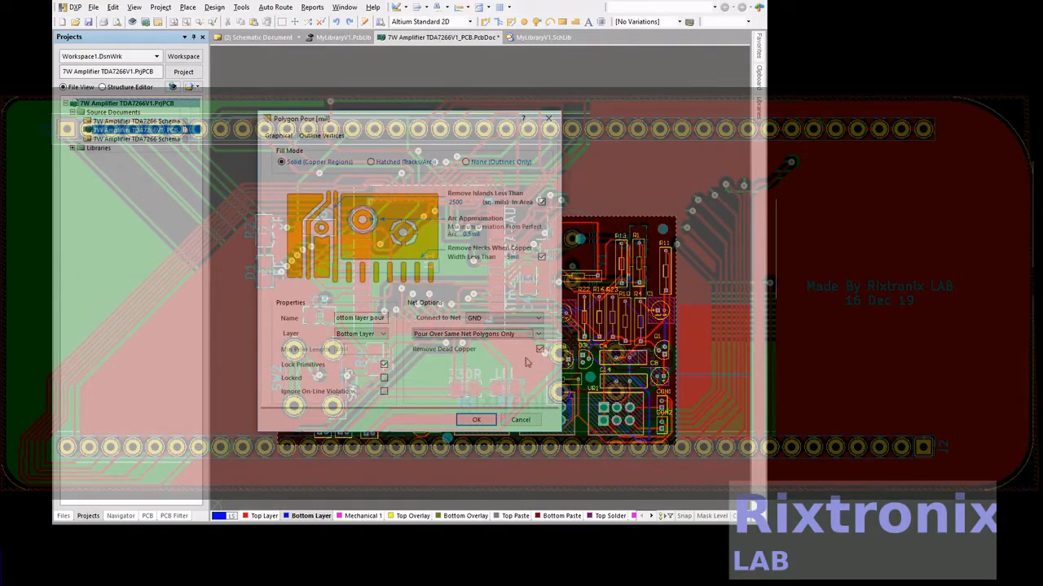
left_click(384, 365)
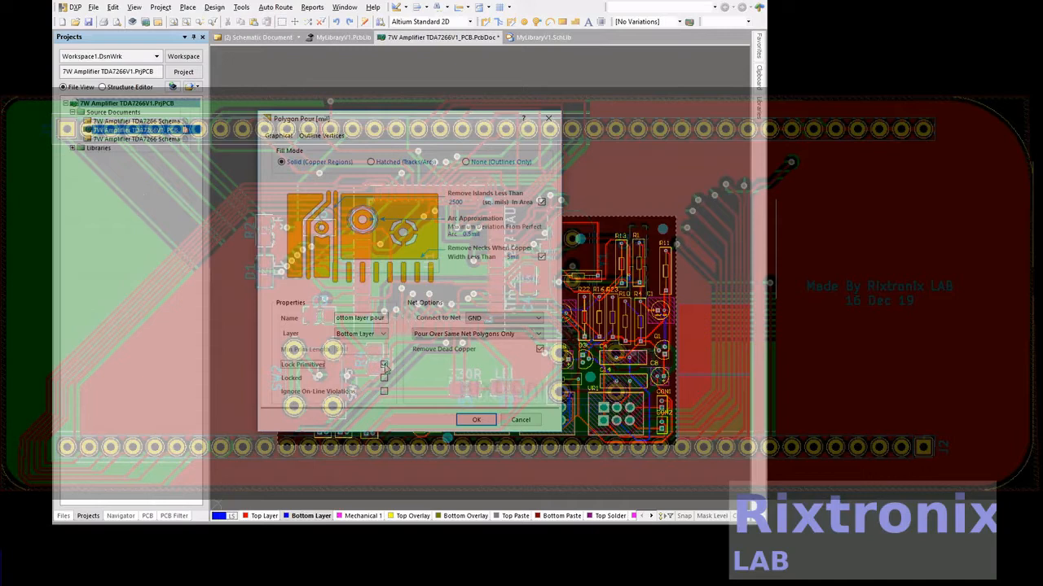
left_click(479, 421)
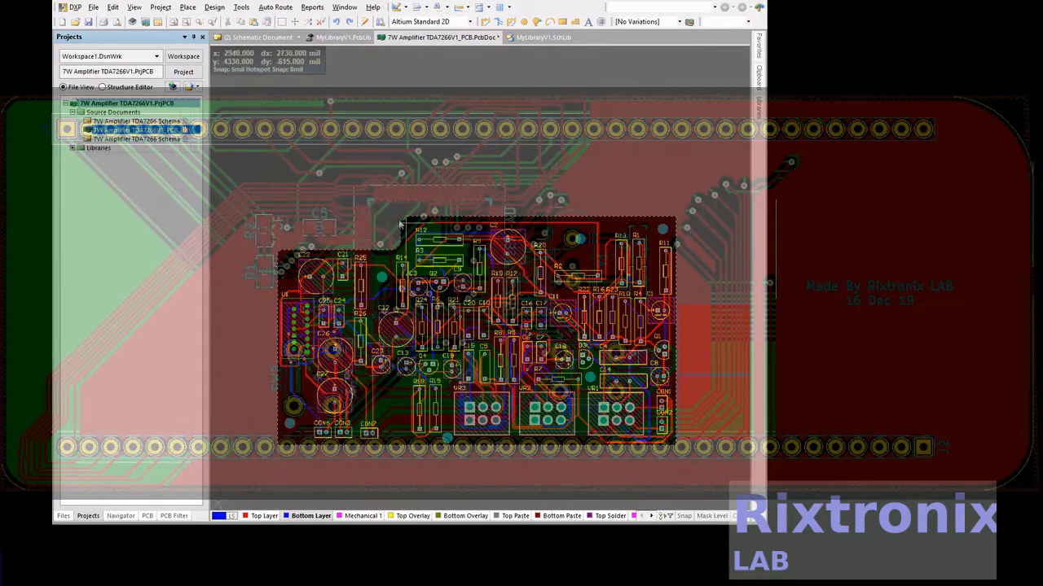
Try outlining the Bottom Layer polygon pour as a rectangle around the whole board, and undo the pour
left_click(281, 199)
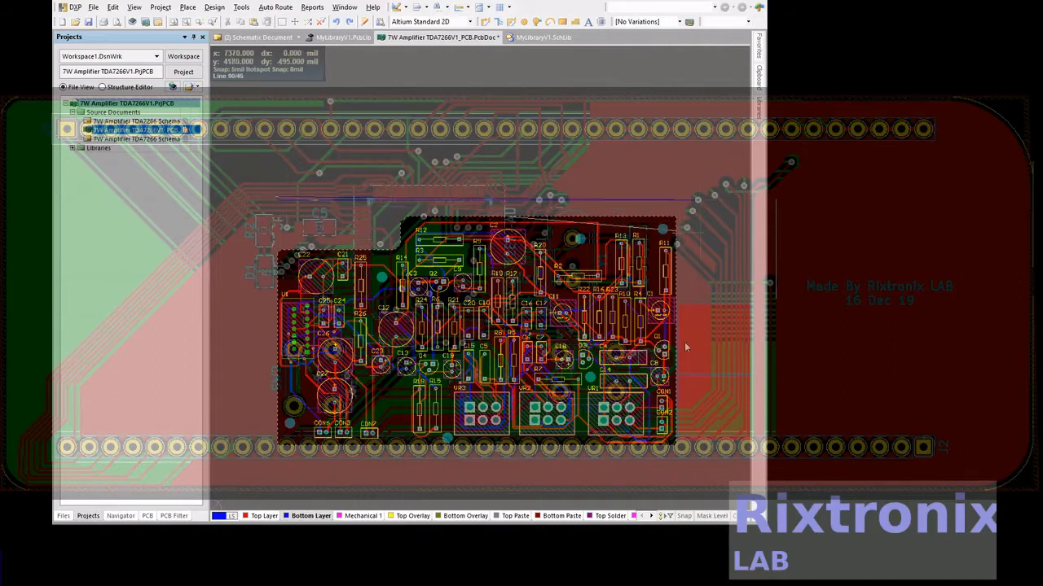
left_click(683, 460)
left_click(252, 460)
left_click(276, 202)
right_click(276, 202)
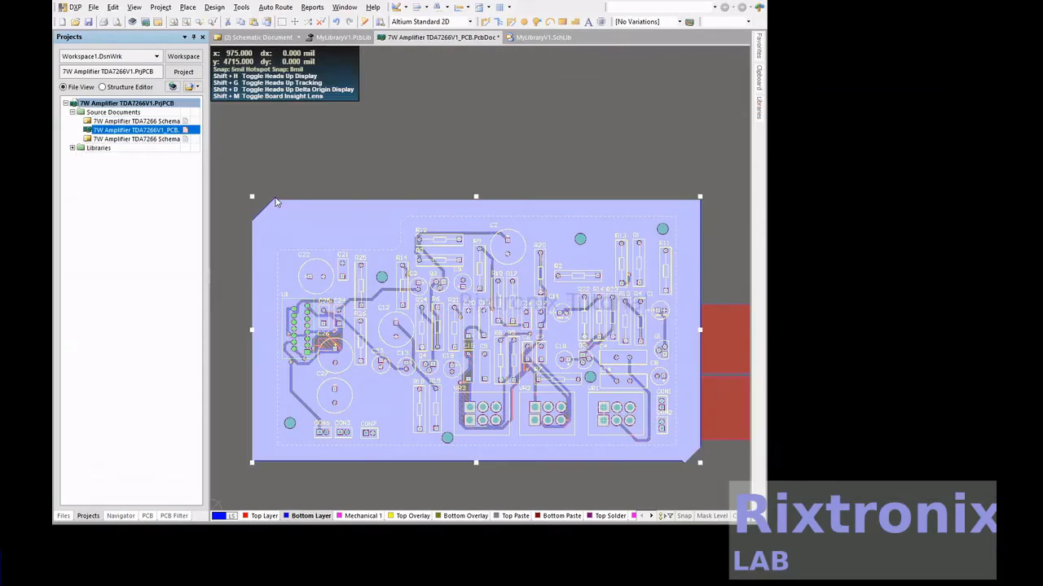
left_click(306, 147)
key("ctrl+z")
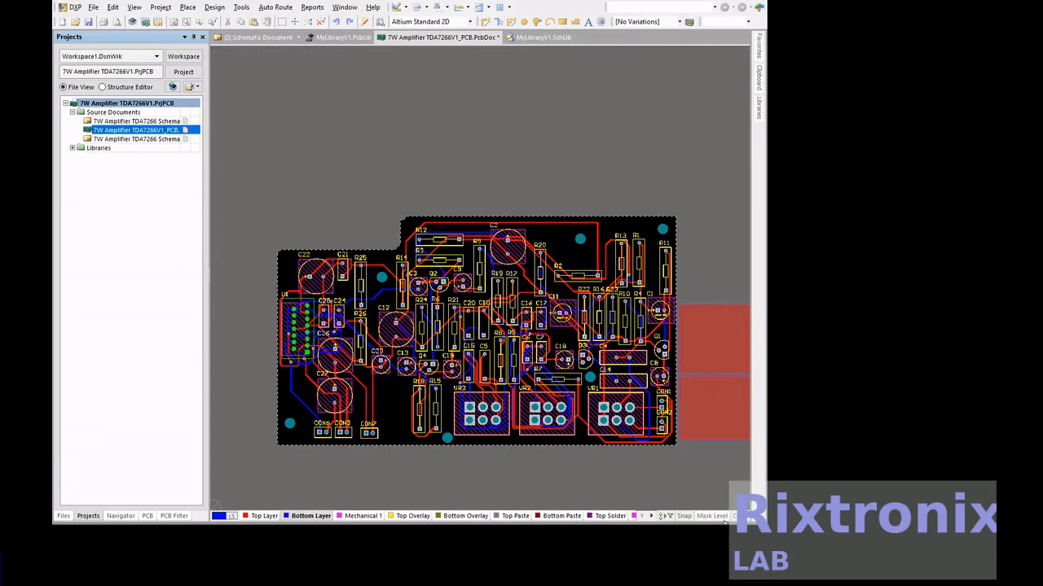
Look through the complete list of available board layers
left_click(657, 518)
left_click(656, 518)
left_click(656, 518)
left_click(657, 518)
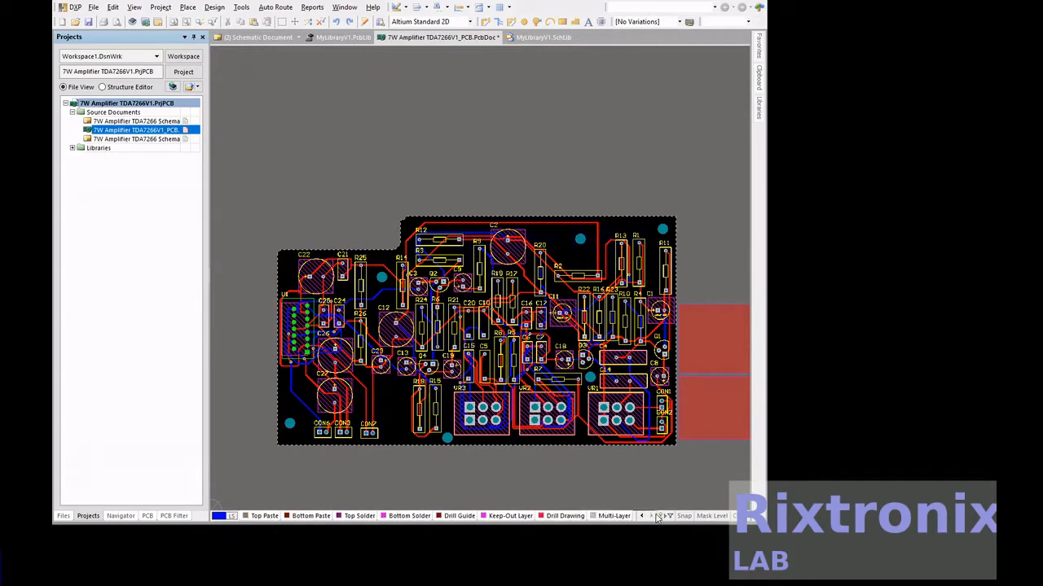
left_click(644, 517)
left_click(643, 517)
left_click(644, 517)
left_click(643, 517)
left_click(643, 517)
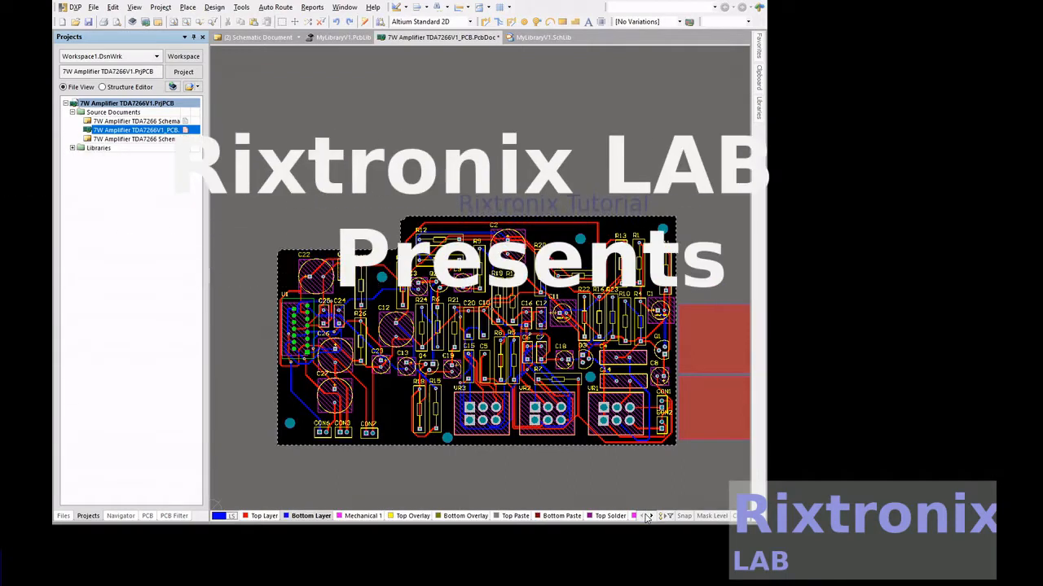
left_click(653, 518)
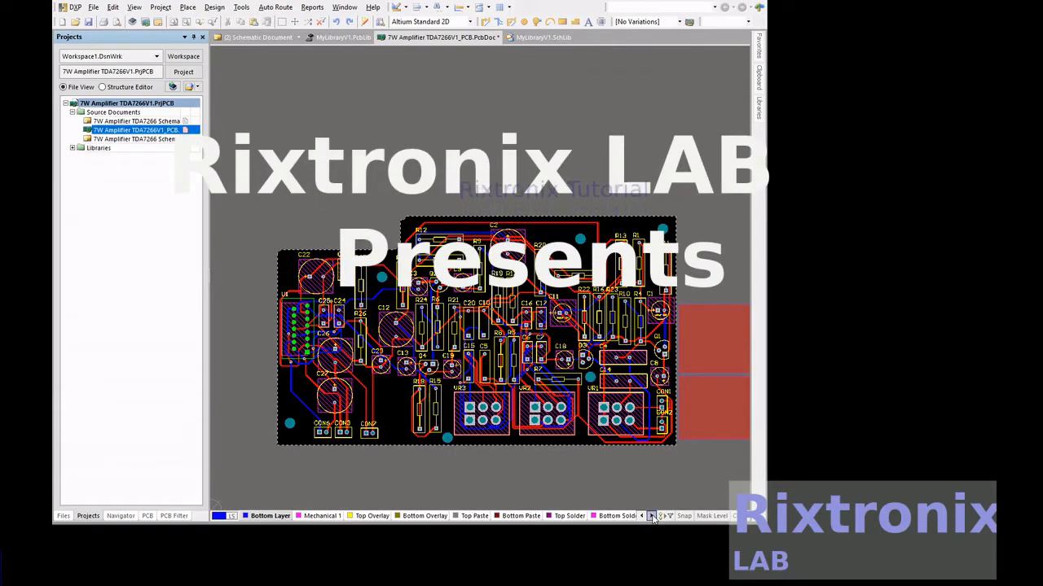
left_click(653, 518)
left_click(653, 519)
left_click(654, 518)
left_click(653, 518)
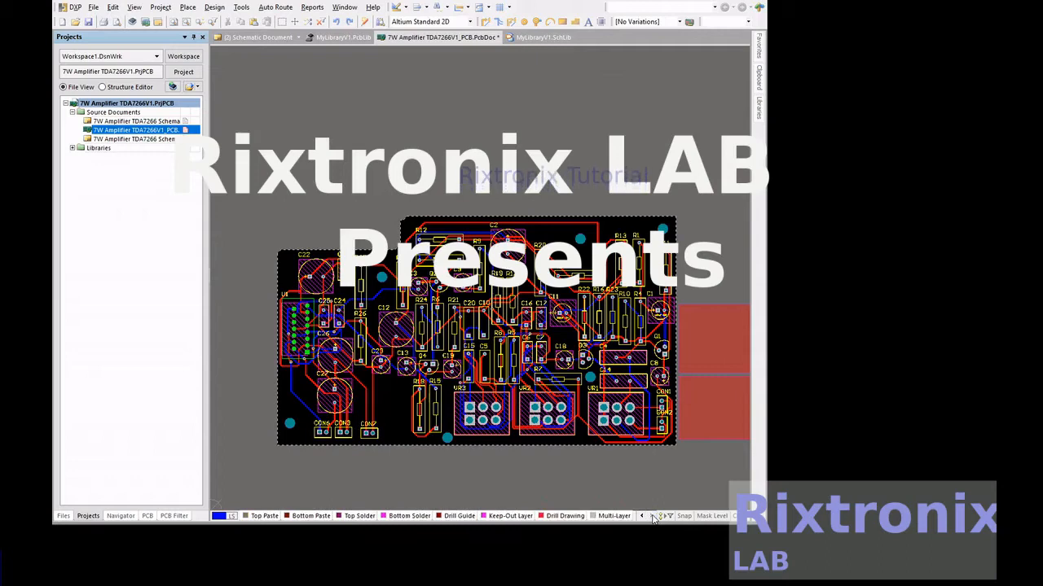
Apply the All Layers layer set and make the Keep-Out Layer the active layer
right_click(633, 518)
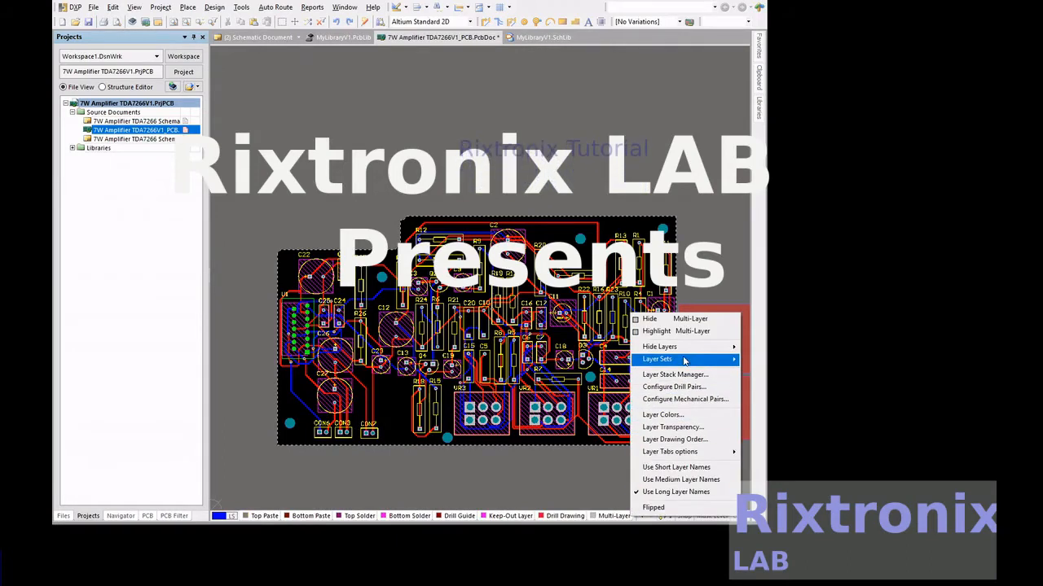
mouse_move(688, 360)
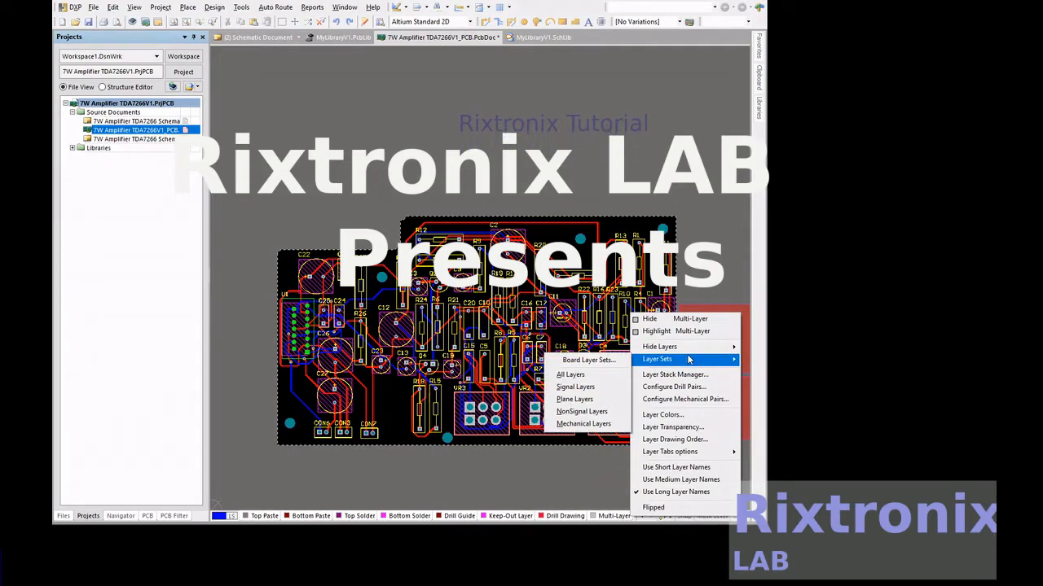
left_click(610, 375)
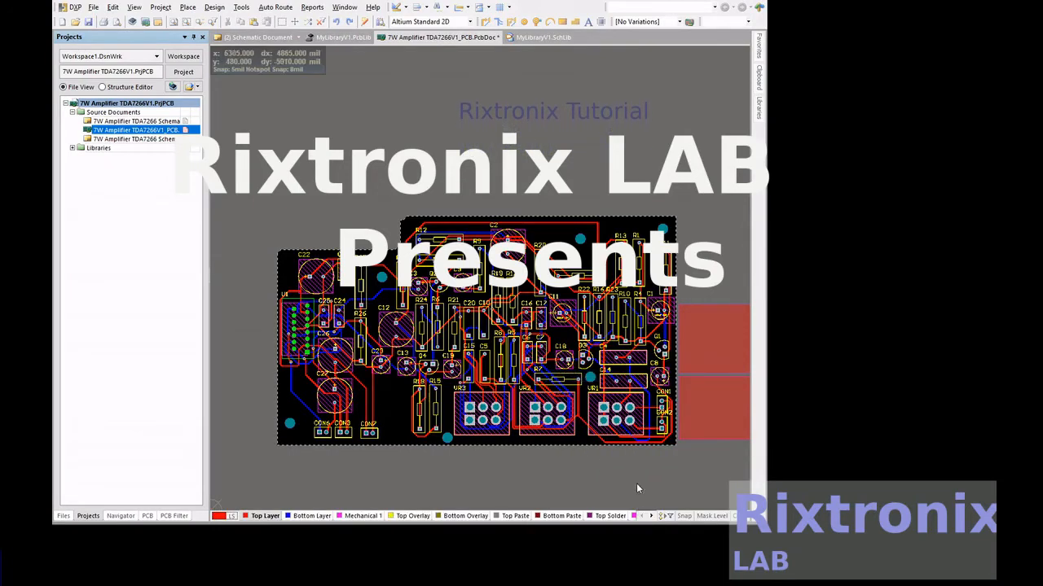
left_click(651, 517)
left_click(651, 517)
left_click(651, 517)
left_click(651, 517)
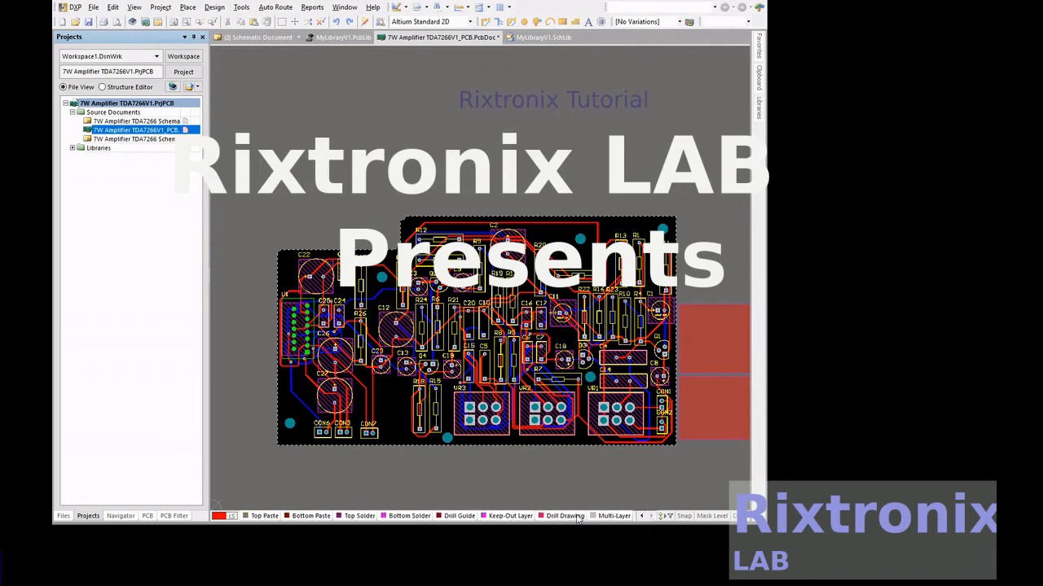
left_click(511, 516)
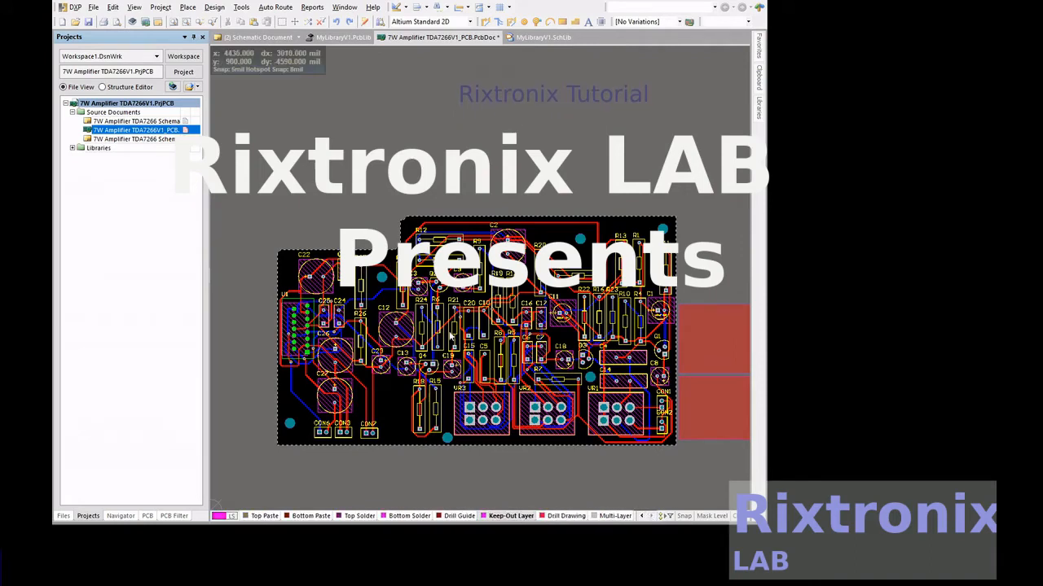
Draw a Keep-Out Layer line along the board's upper edge, from the notch to just before the R11 corner
left_click(214, 7)
mouse_move(188, 7)
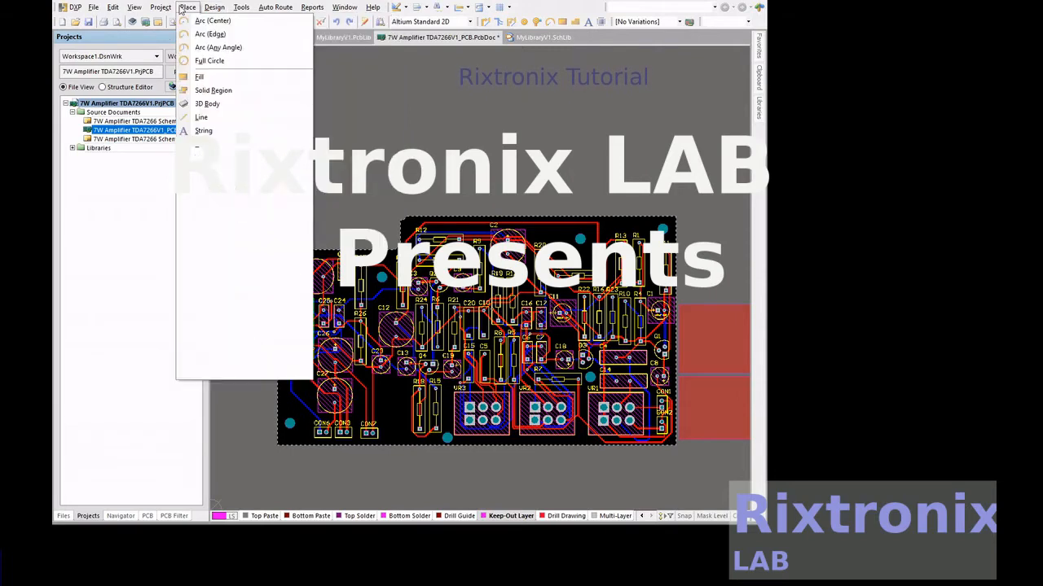
left_click(210, 119)
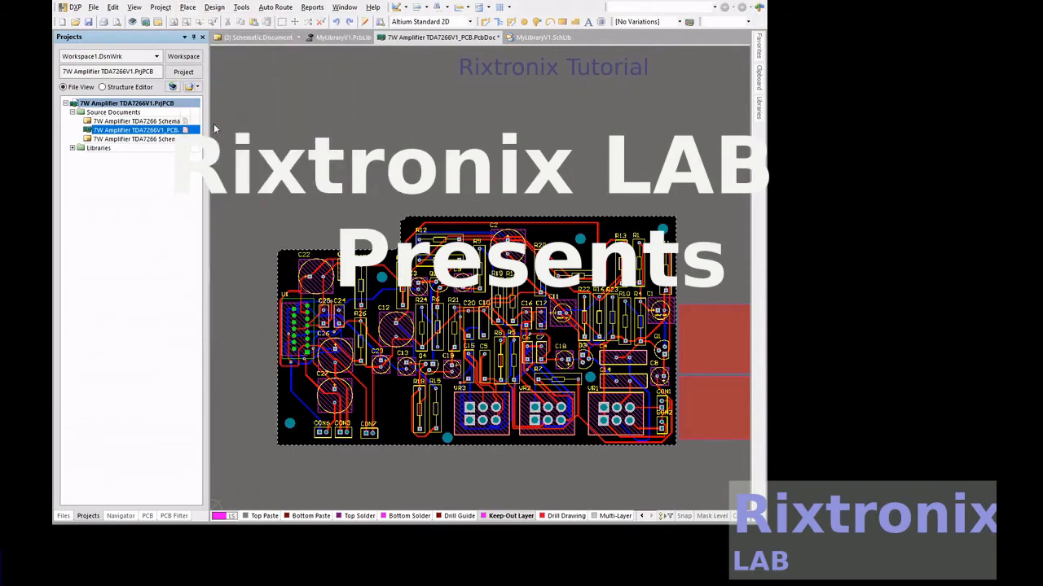
left_click(409, 221)
left_click(672, 221)
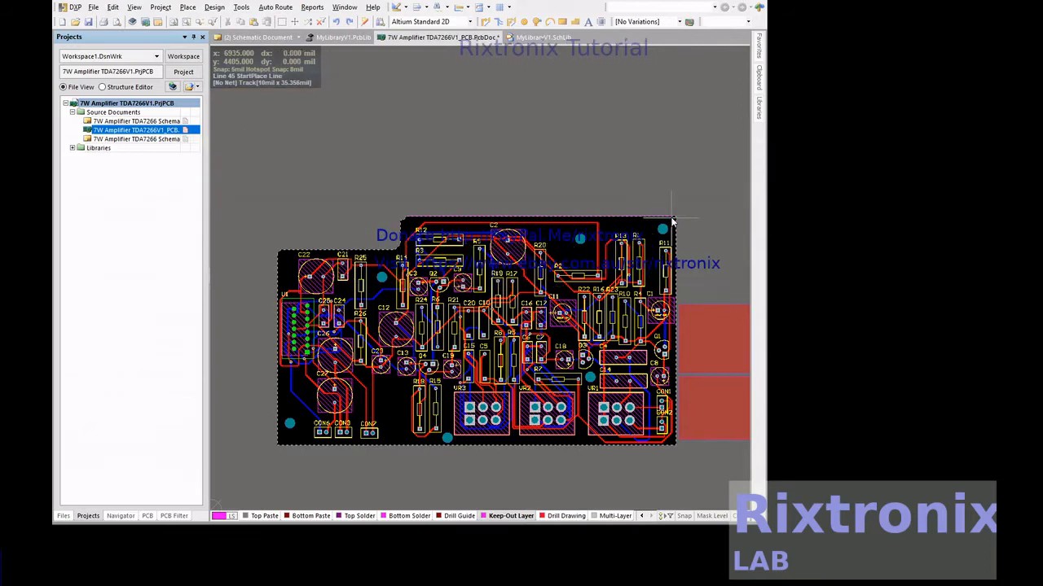
right_click(672, 220)
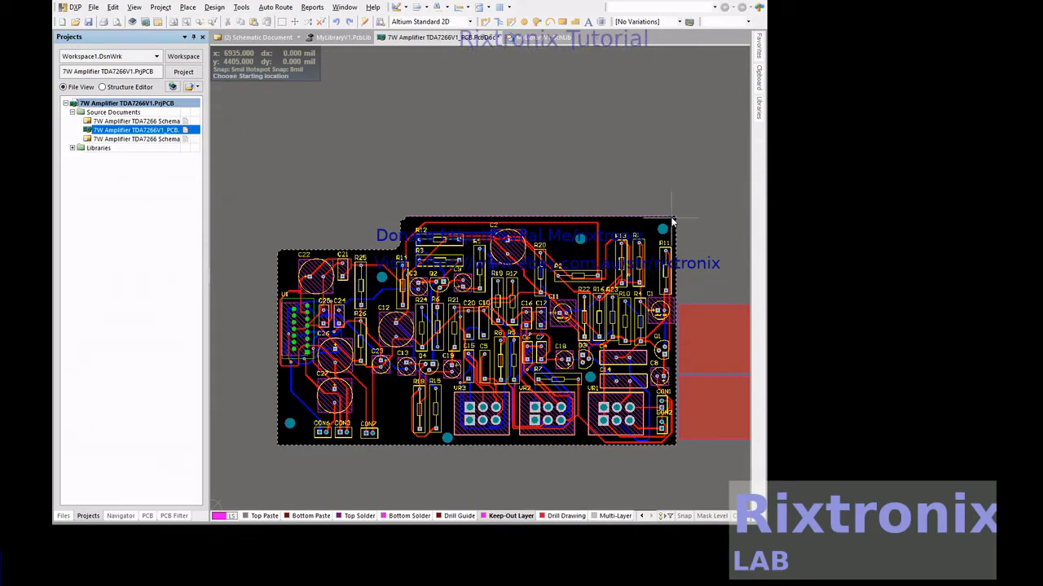
Draw a vertical Keep-Out Layer line about 3170 mil long along the board's right edge, stopping short of both corners
scroll(672, 221, "up", 2, "ctrl")
scroll(672, 220, "up", 1, "ctrl")
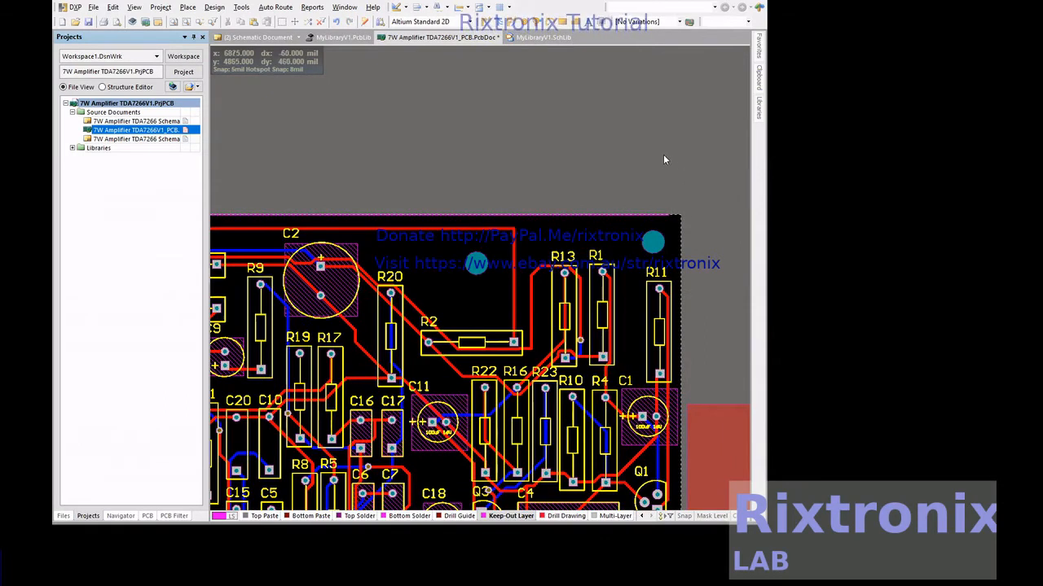
left_click(189, 7)
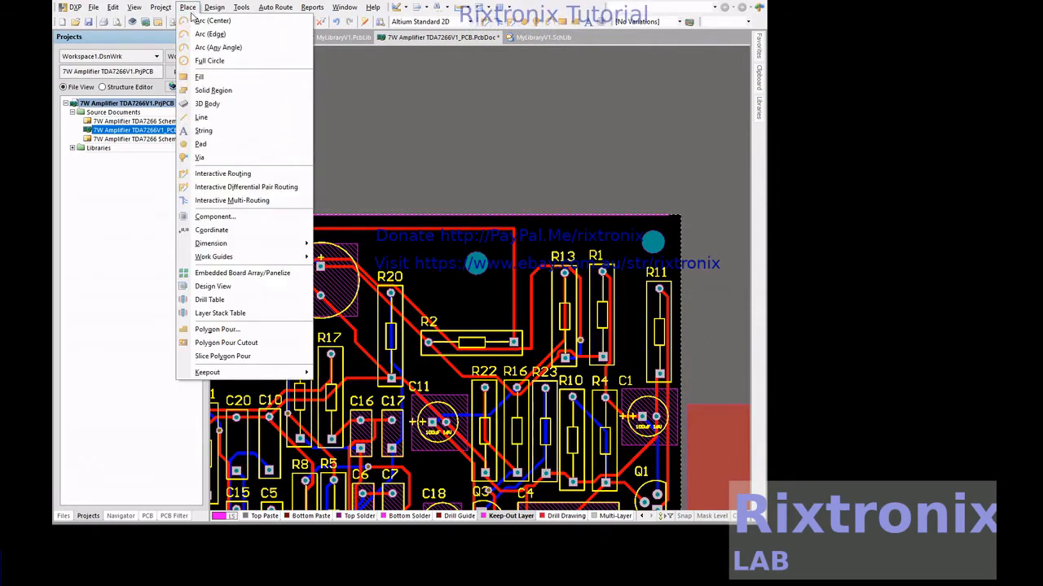
key("Escape")
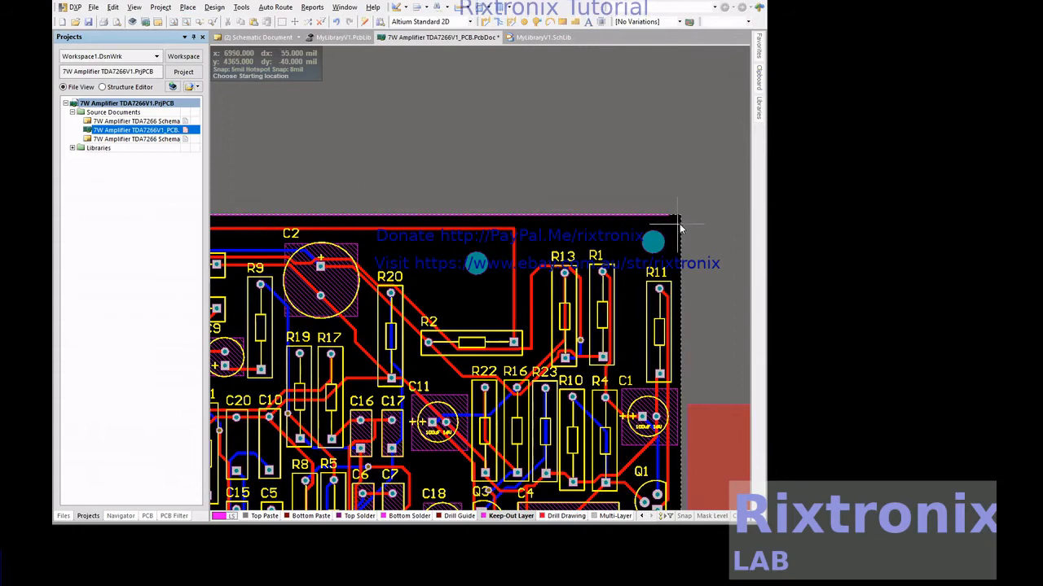
left_click(681, 243)
scroll(689, 332, "down", 3)
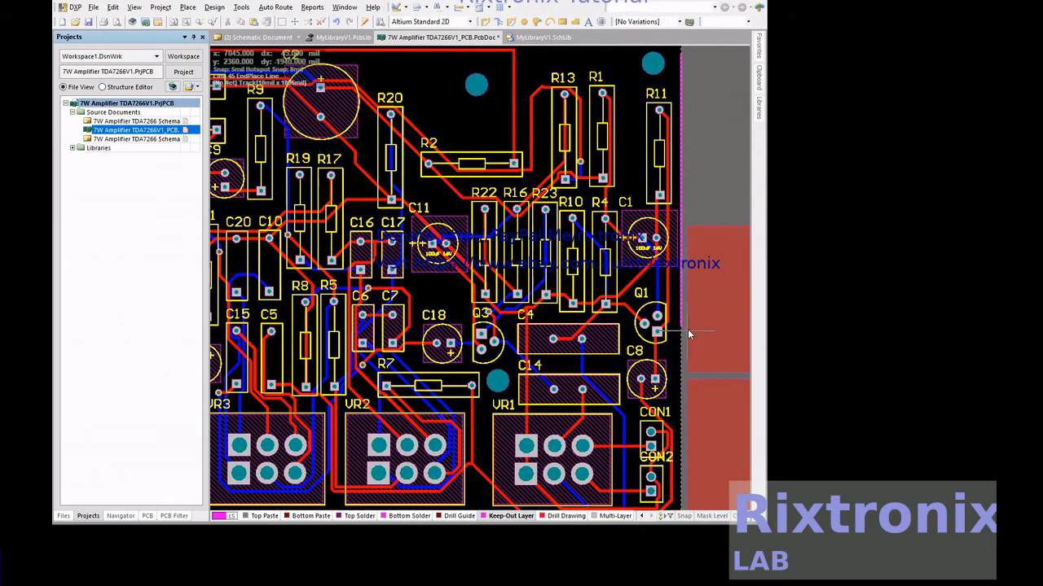
scroll(687, 329, "down", 2)
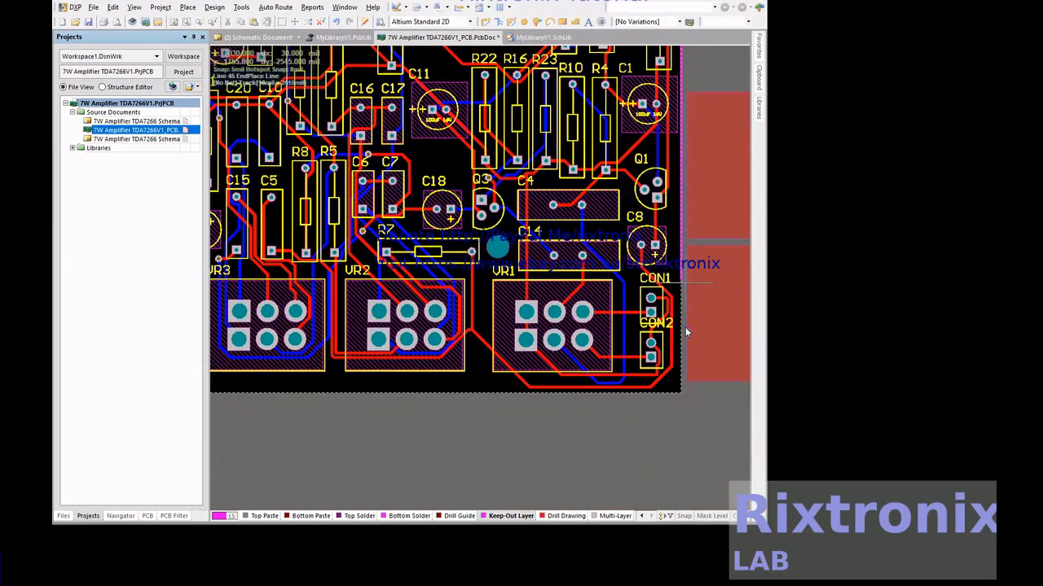
left_click(682, 372)
right_click(682, 371)
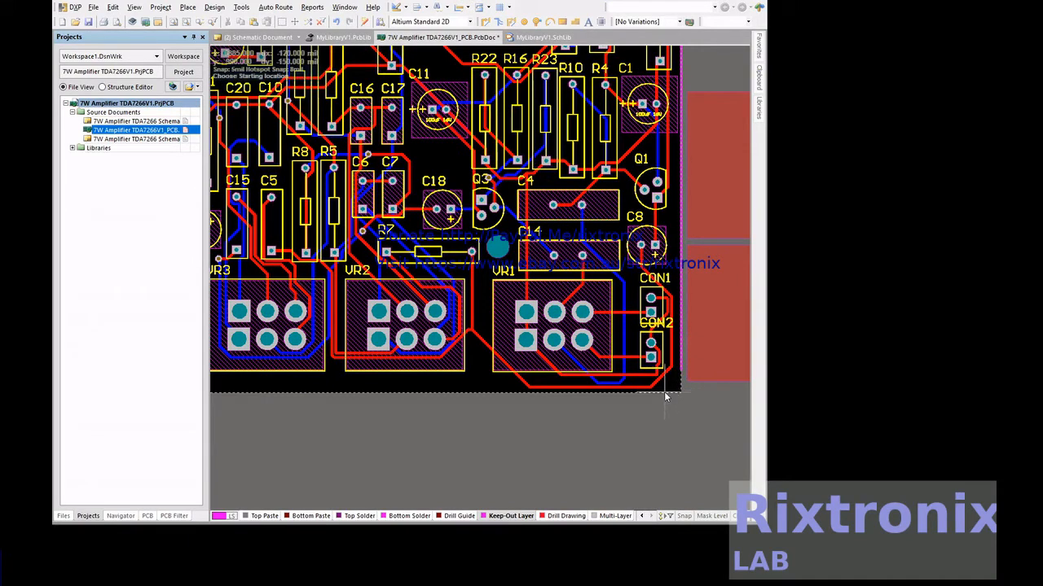
Draw Keep-Out Layer lines along the board's bottom edge, about 5770 mil long, and left edge, about 2700 mil long
left_click(665, 395)
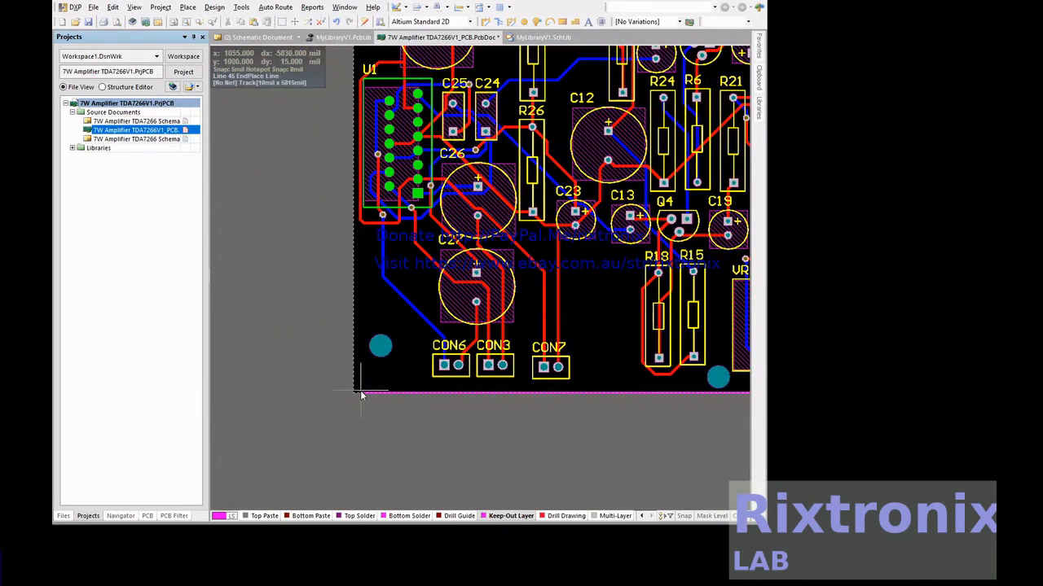
left_click(369, 392)
right_click(369, 392)
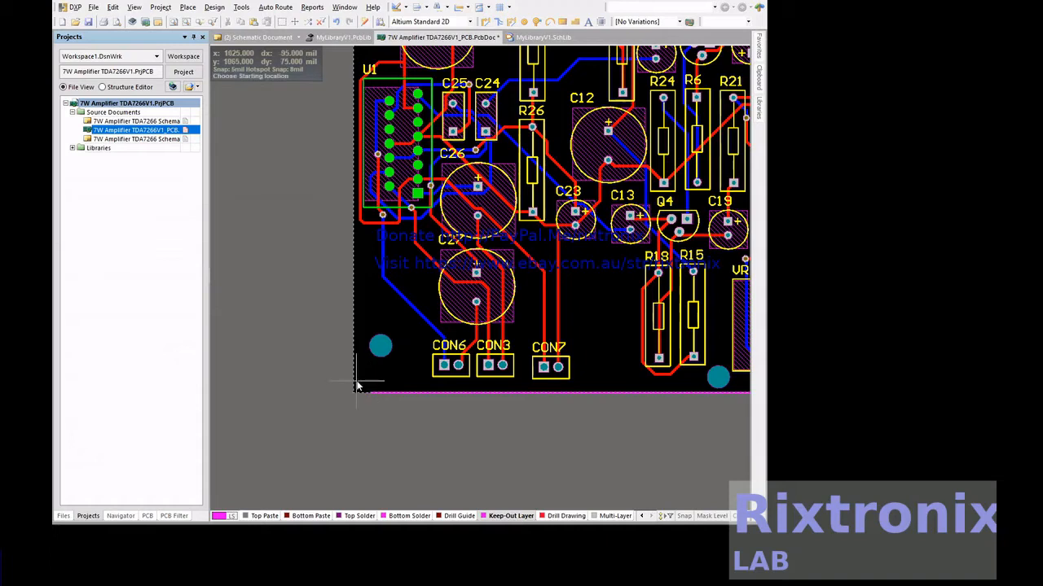
left_click(354, 392)
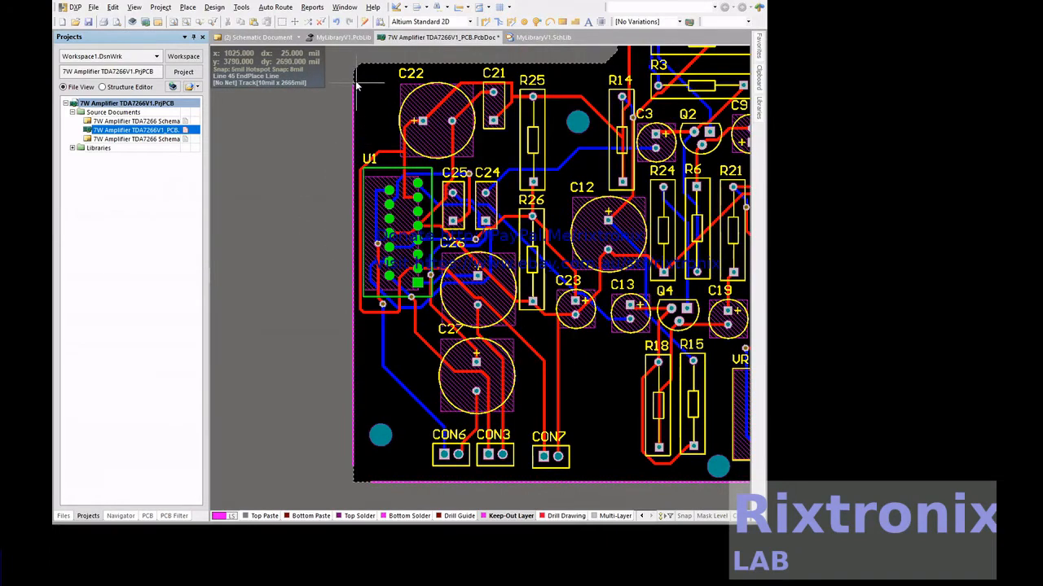
left_click(354, 64)
right_click(353, 64)
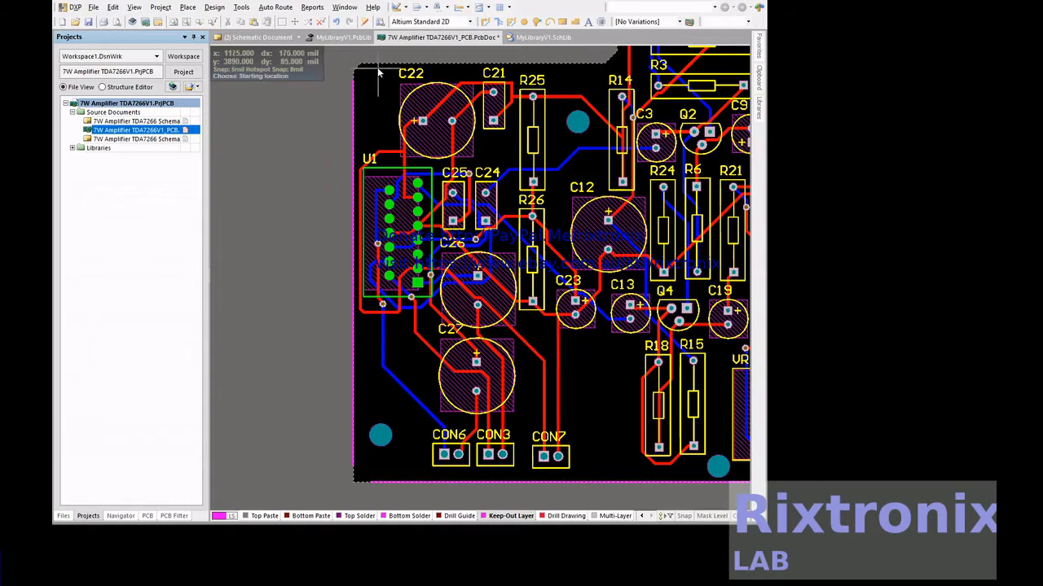
Draw a horizontal Keep-Out Layer line about 1415 mil long along the board's lower upper edge above C22, C21 and R25
left_click(381, 68)
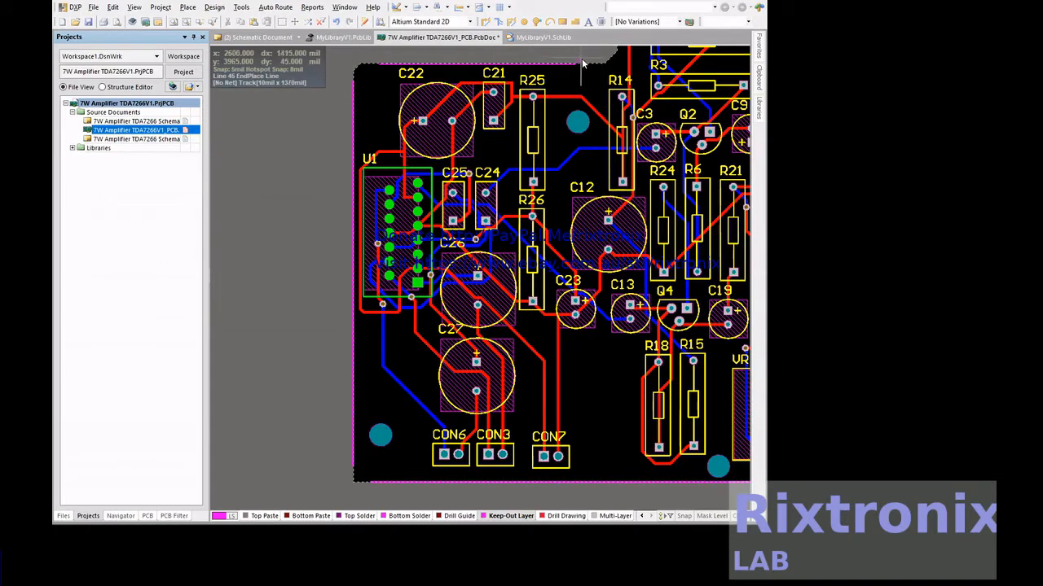
left_click(586, 64)
right_click(587, 64)
Draw a short vertical Keep-Out Layer line along the notch's side edge beside R12 and R3, stopping short of both corners
scroll(587, 63, "up", 2)
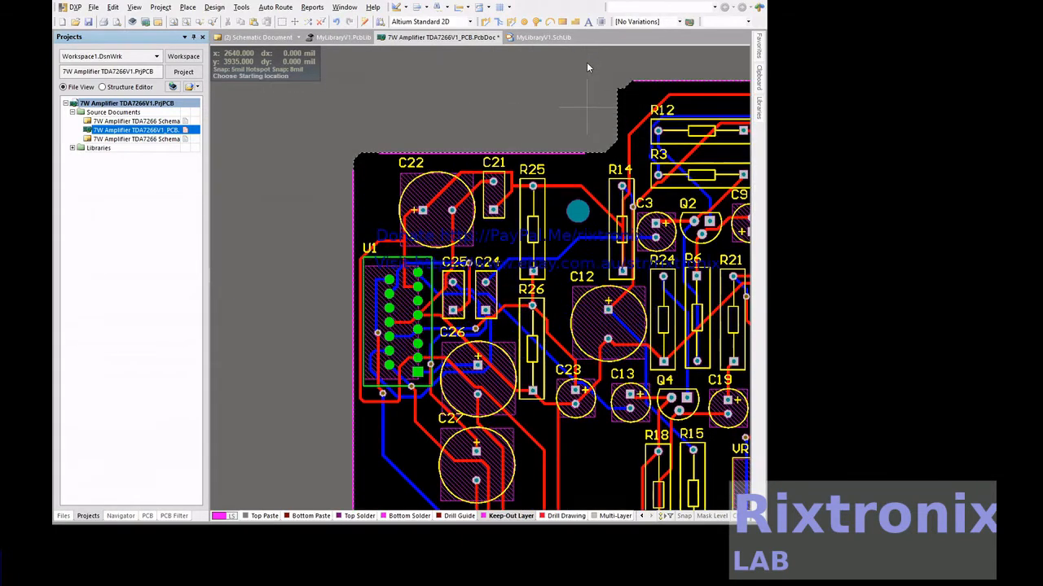
left_click(619, 109)
left_click(619, 129)
right_click(619, 129)
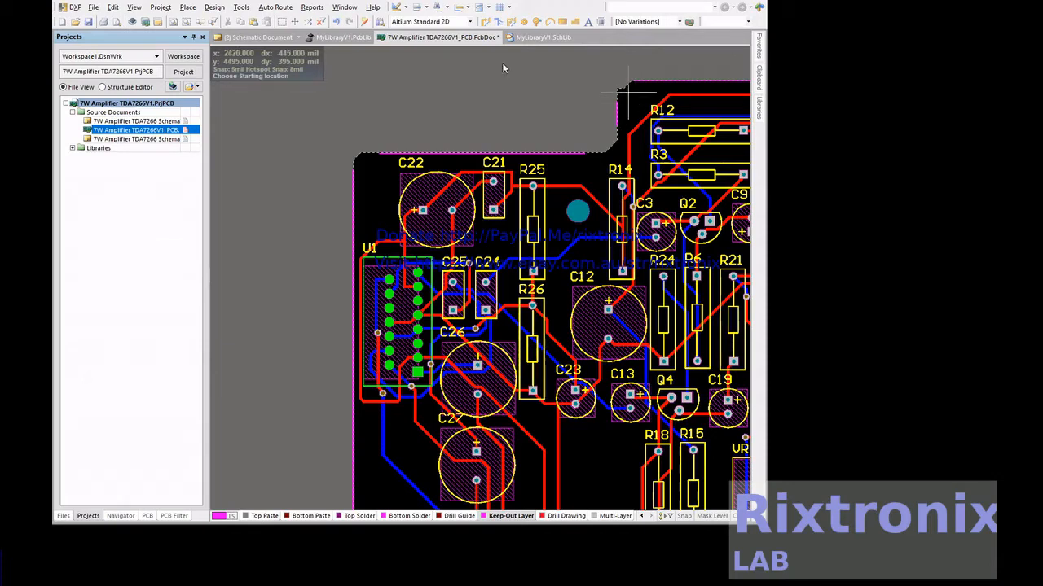
scroll(337, 191, "up", 5)
scroll(448, 145, "down", 3)
scroll(449, 175, "down", 2)
right_click(448, 145)
Draw a Keep-Out Layer edge arc with a radius of about 141 mil on the notch's outer corner beside R12
left_click(189, 7)
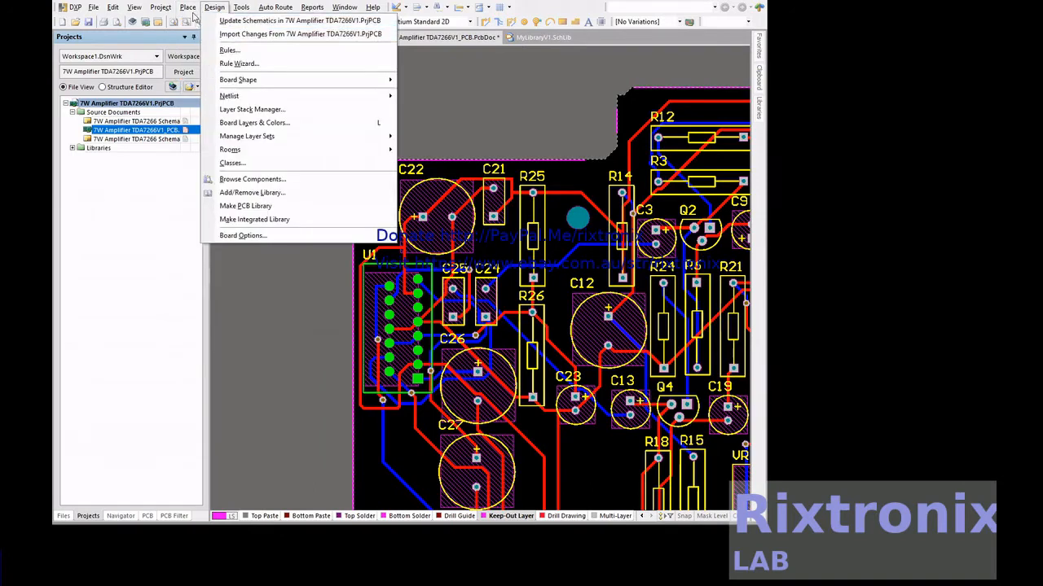
left_click(210, 33)
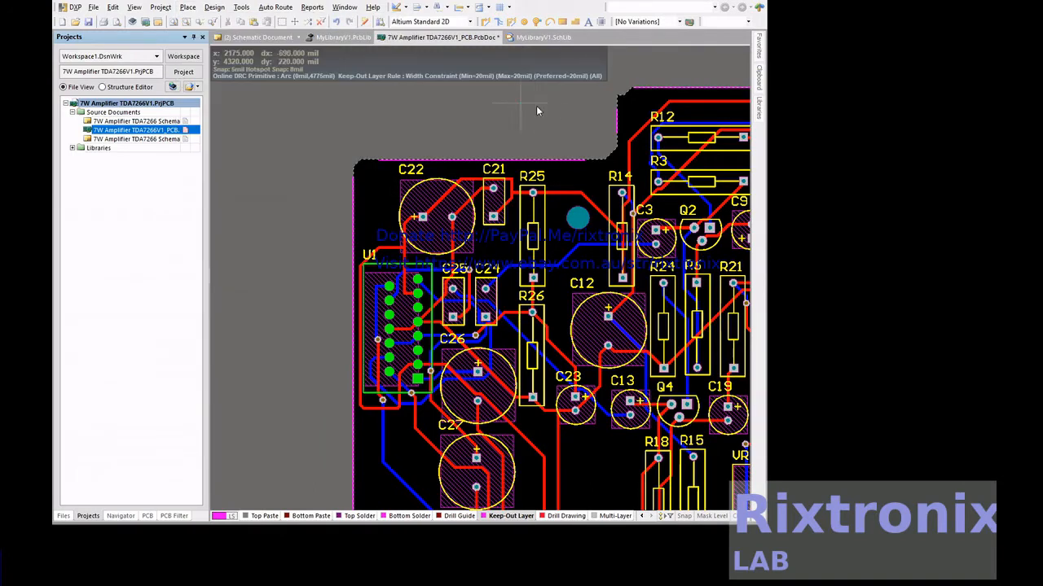
left_click(634, 95)
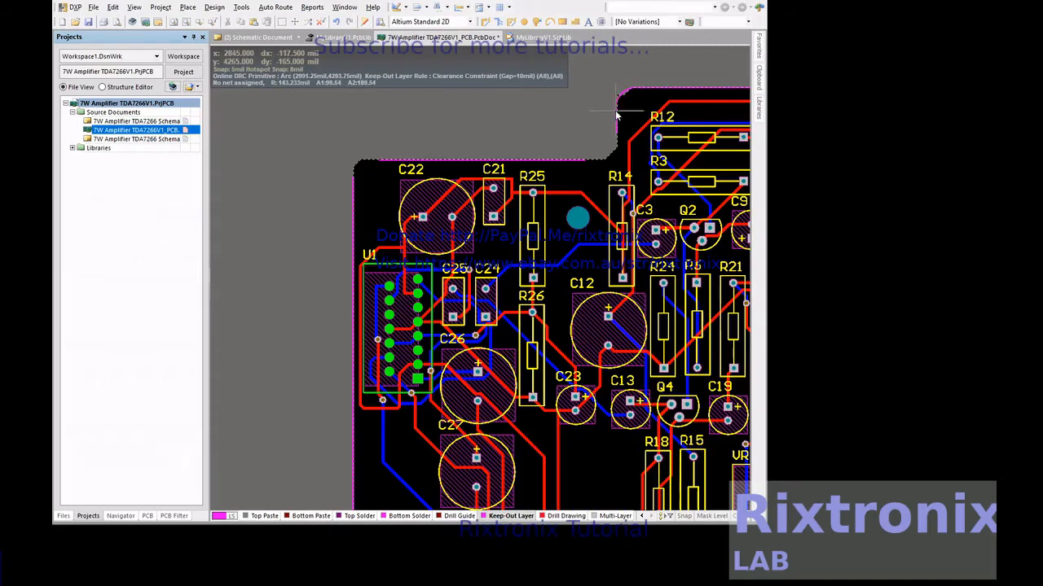
left_click(616, 116)
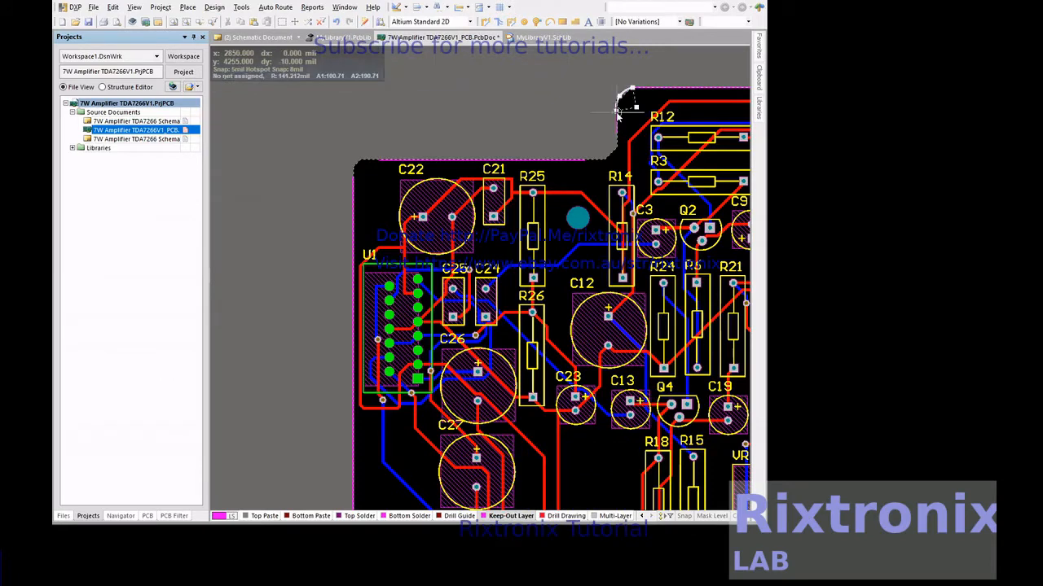
left_click_drag(616, 113, 617, 112)
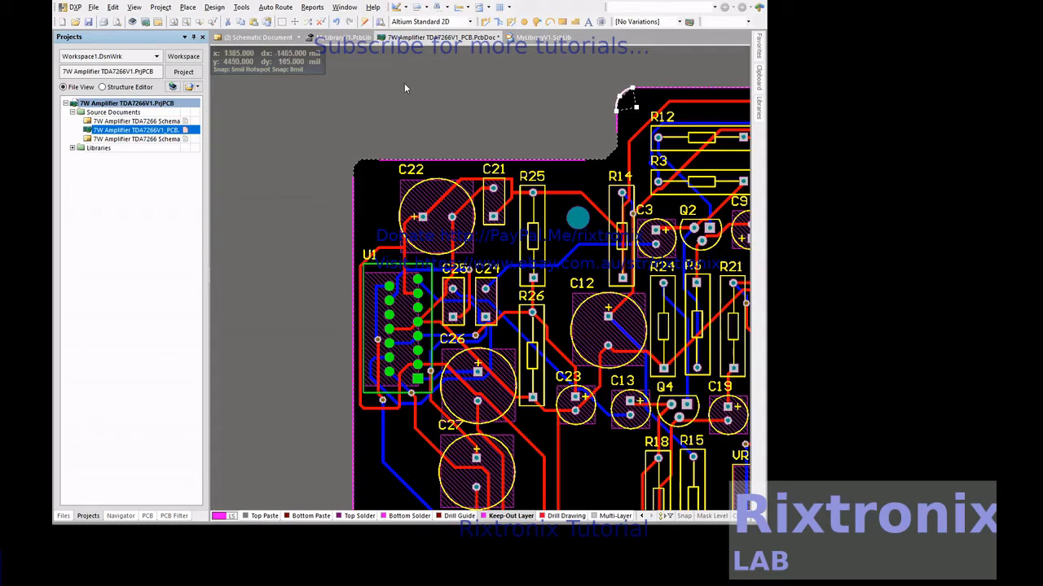
Draw a Keep-Out Layer edge arc with a radius of about 210 mil on the notch's inner corner above R14
left_click(188, 8)
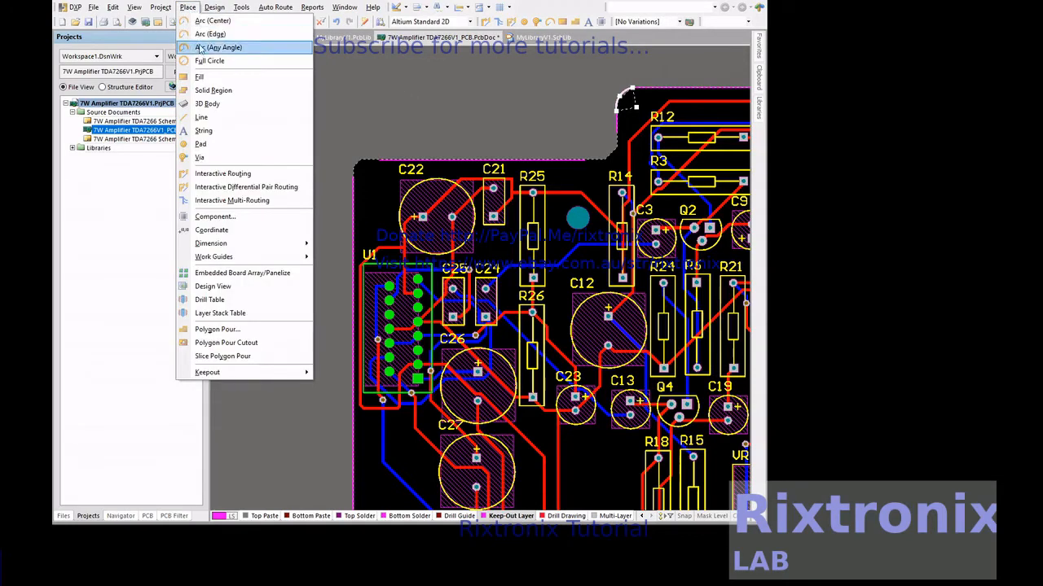
left_click(205, 37)
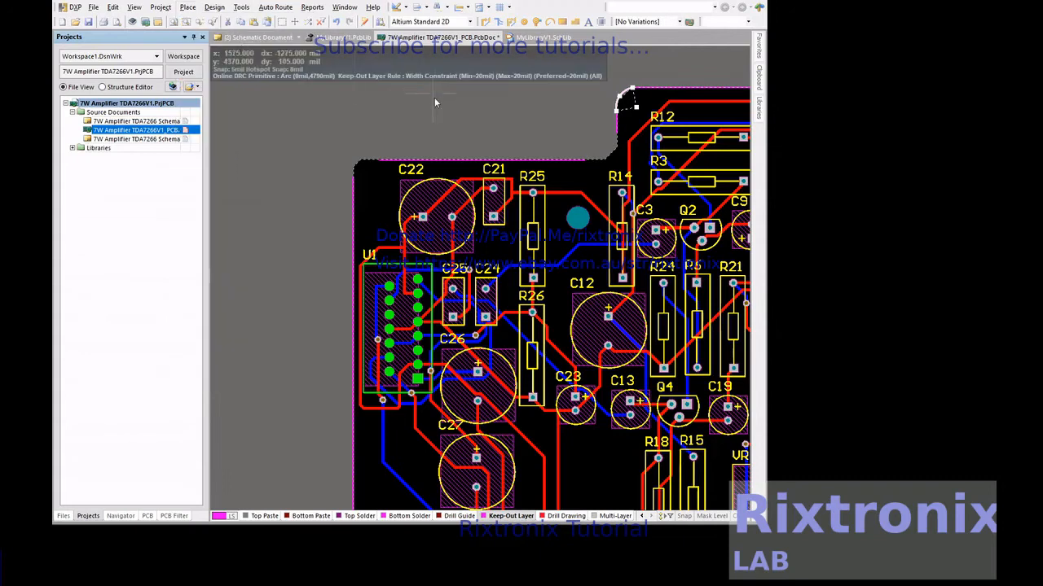
left_click(584, 164)
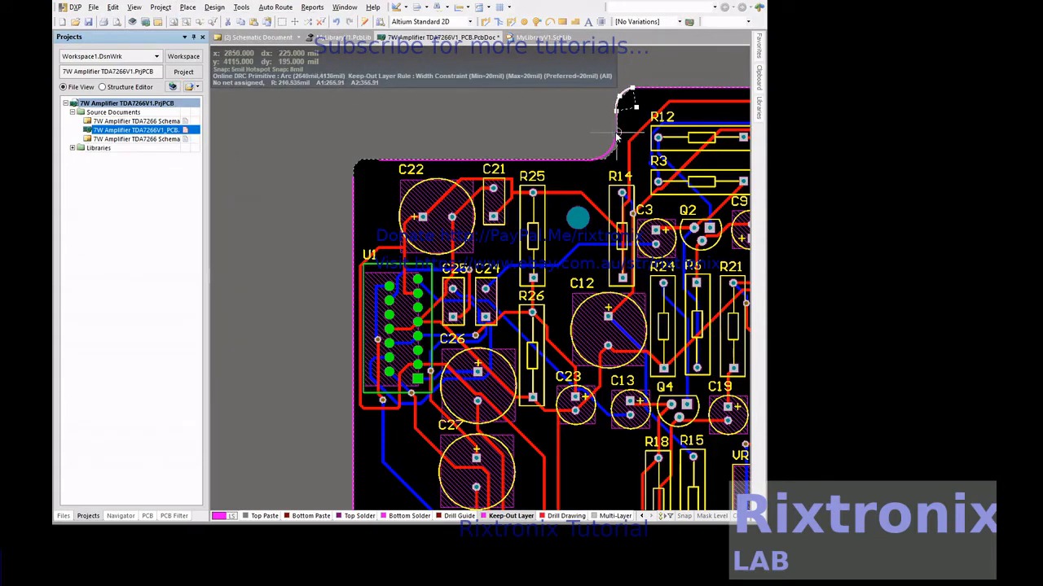
left_click(617, 132)
right_click(423, 132)
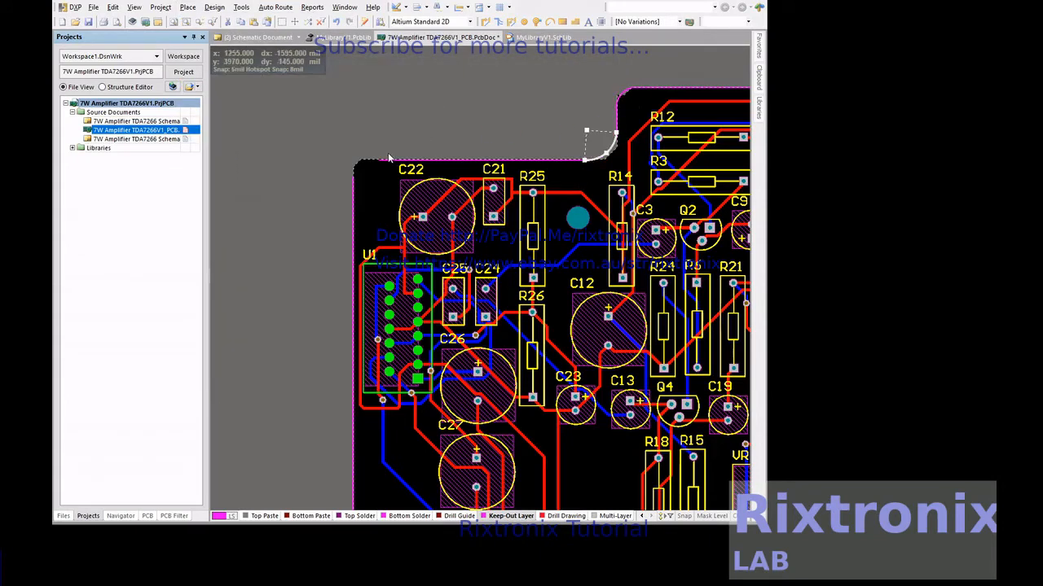
Draw Keep-Out Layer arcs on the board corner near C22, radius about 156 mil, and the corner near CON6, about 120 mil
left_click(193, 8)
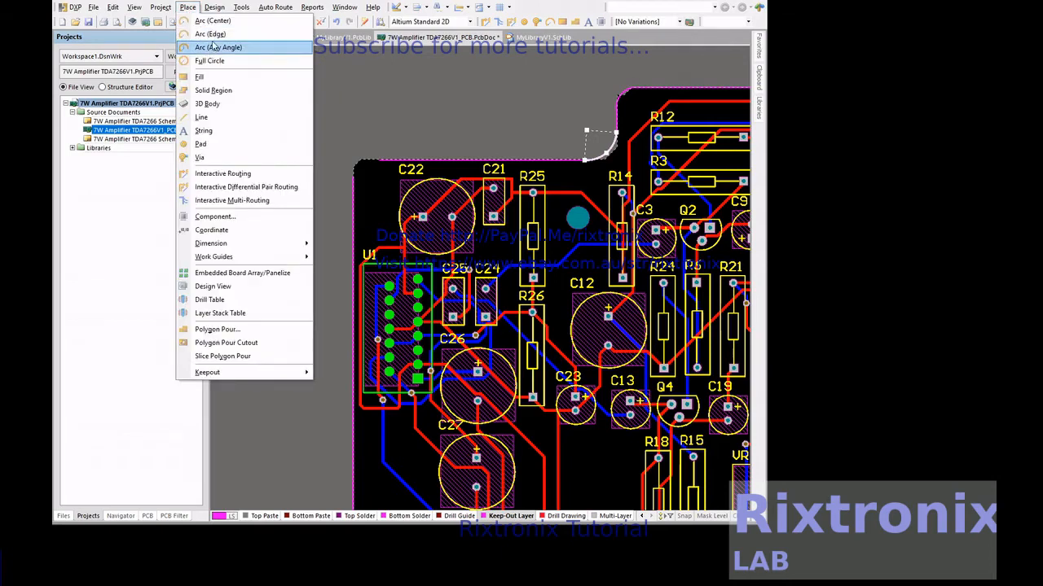
left_click(214, 47)
left_click(379, 164)
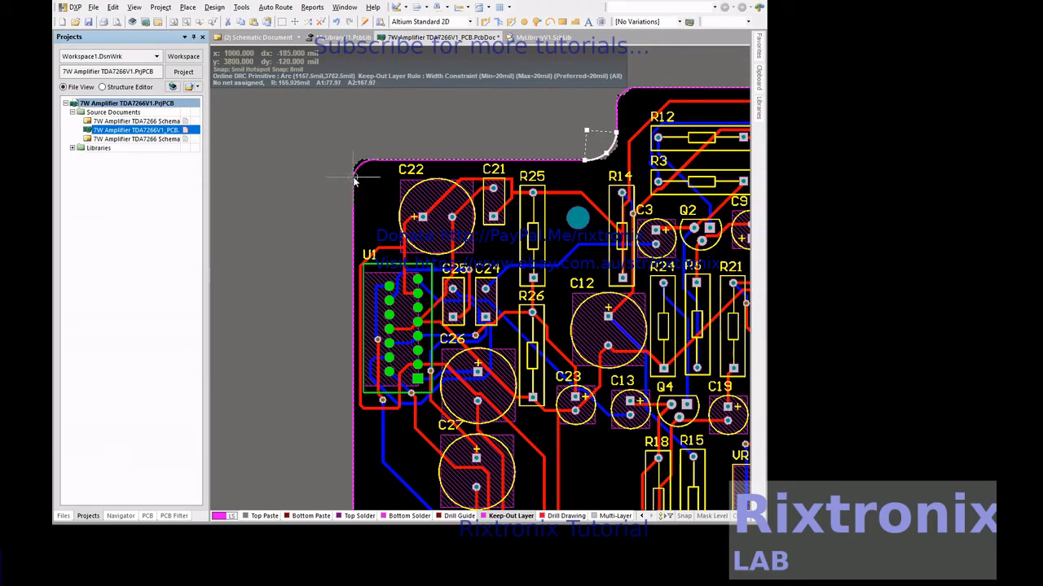
scroll(332, 202, "down", 2)
scroll(332, 202, "down", 2)
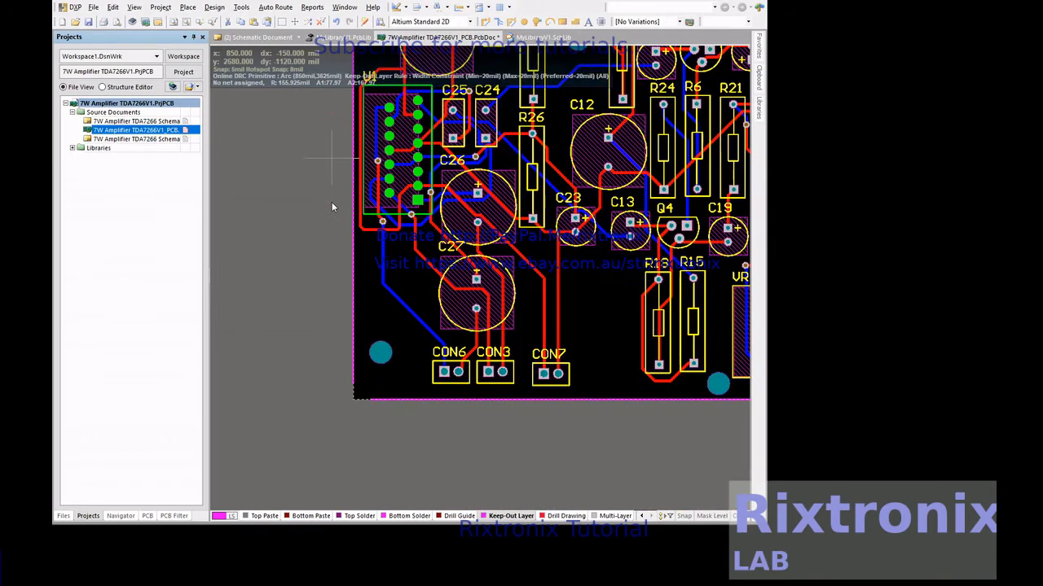
left_click(372, 399)
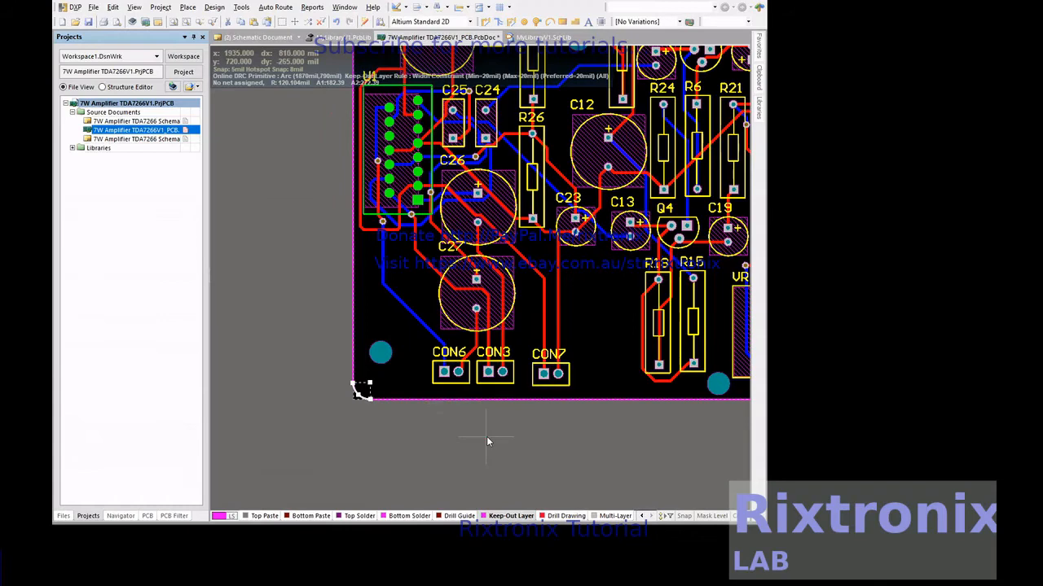
Draw a Keep-Out Layer arc joining the edge lines at the board's upper corner beside R11
scroll(486, 436, "down", 3, "ctrl")
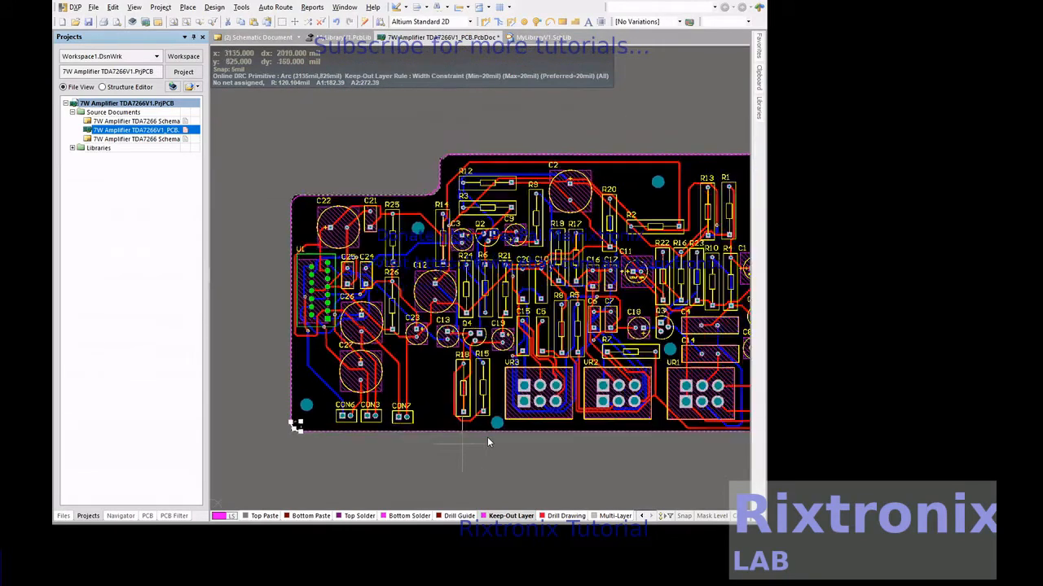
scroll(487, 442, "down", 1, "ctrl")
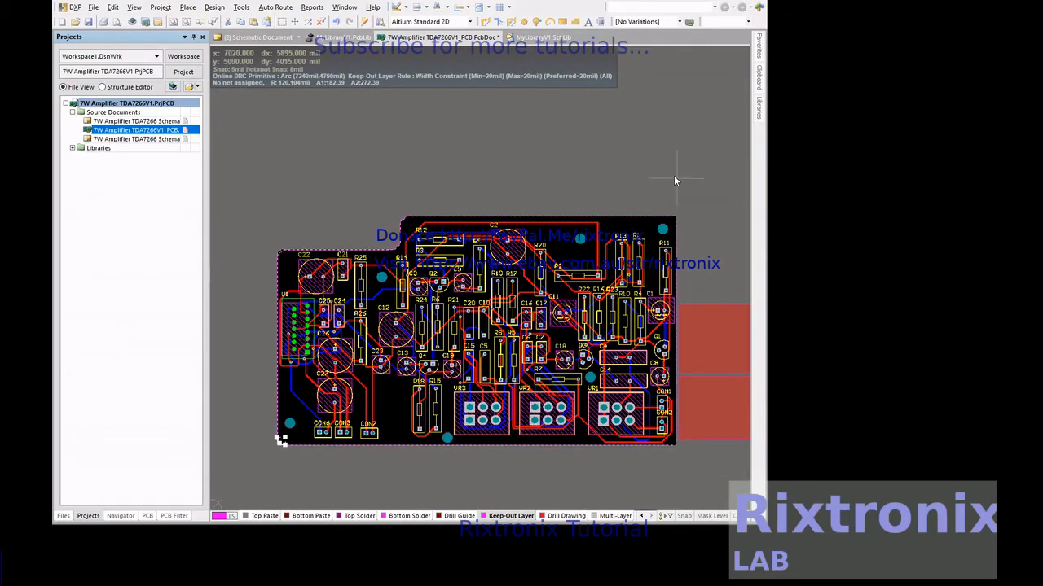
scroll(674, 175, "up", 3, "ctrl")
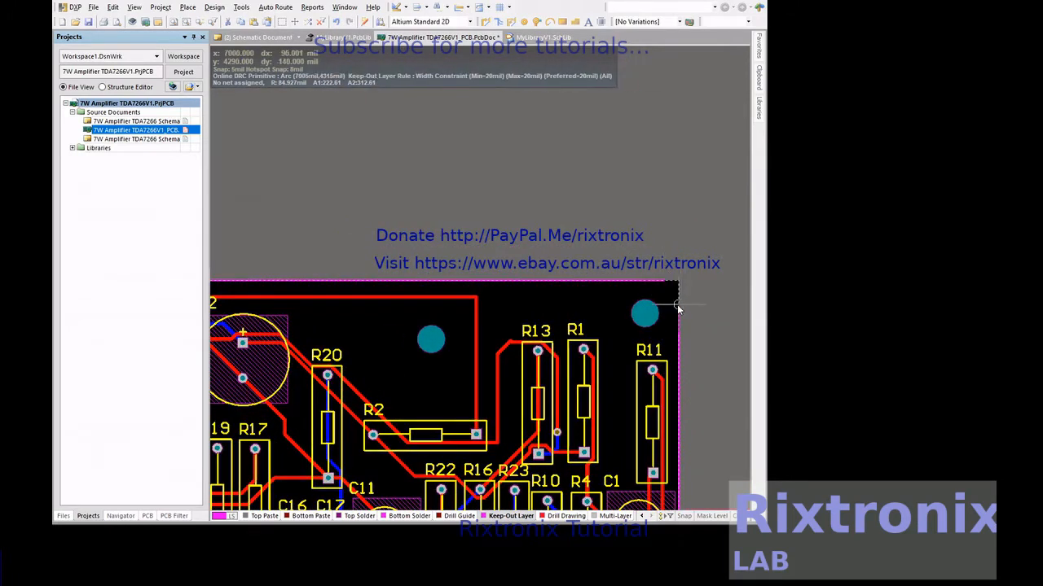
left_click(682, 302)
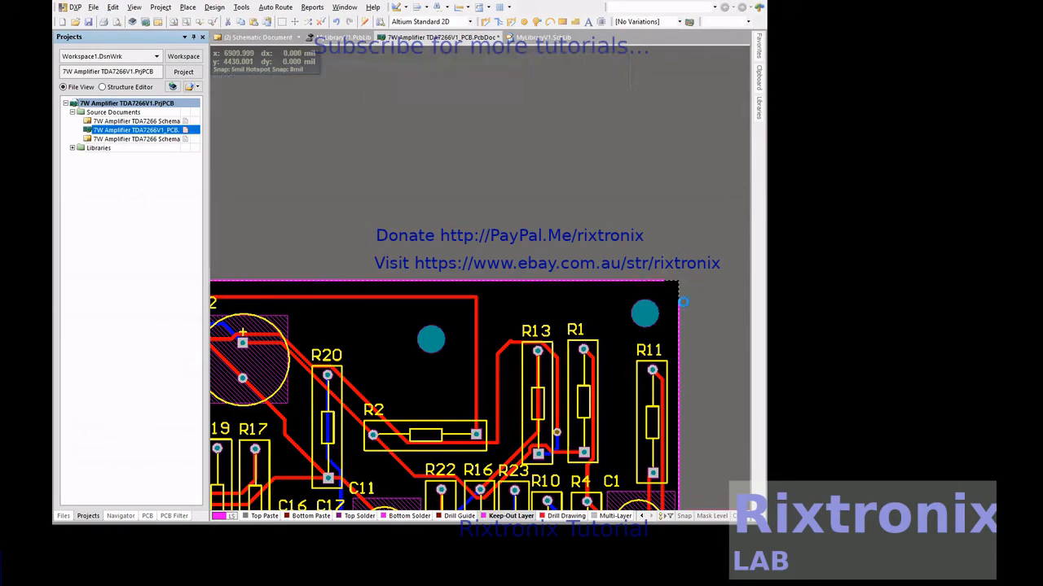
Draw a Keep-Out Layer arc joining the edge lines at the board's lower corner below CON2, closing the outline
scroll(691, 333, "down", 5)
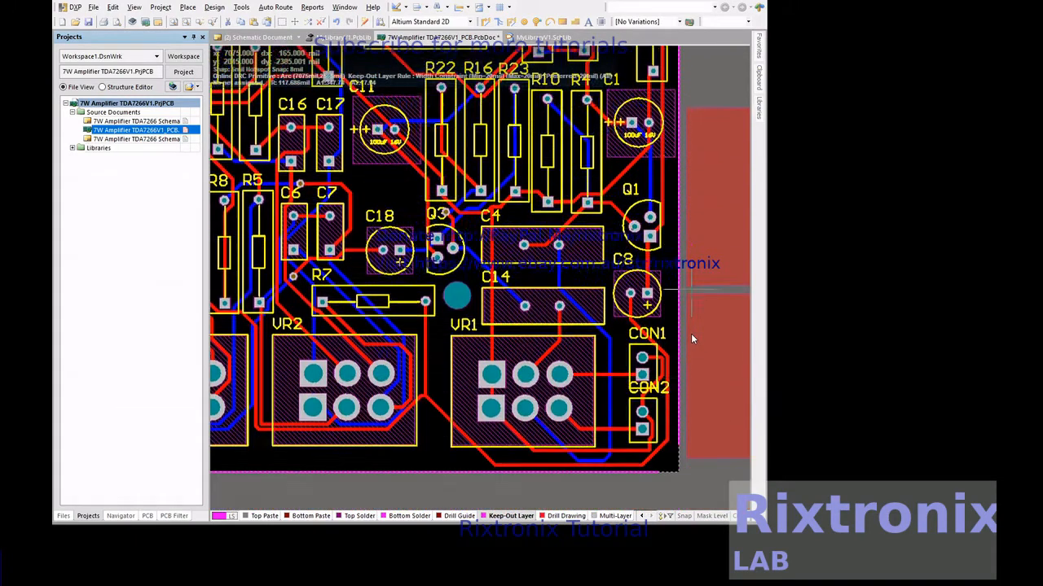
scroll(691, 333, "down", 2)
left_click(678, 316)
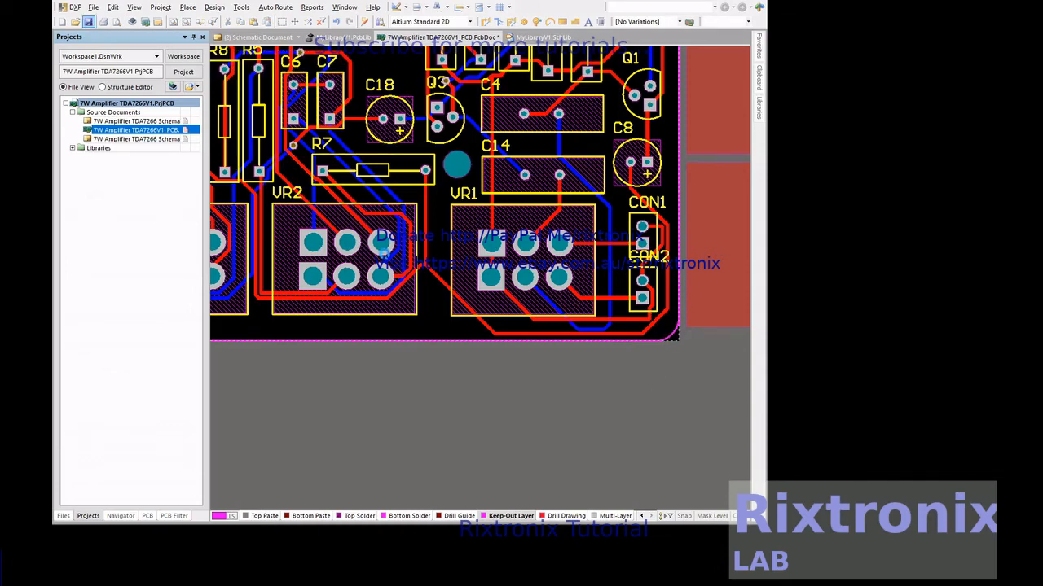
Set up a solid polygon pour on the Keep-Out Layer, connected to GND, with Pour Over All Same Net Objects
scroll(406, 435, "up", 2, "ctrl")
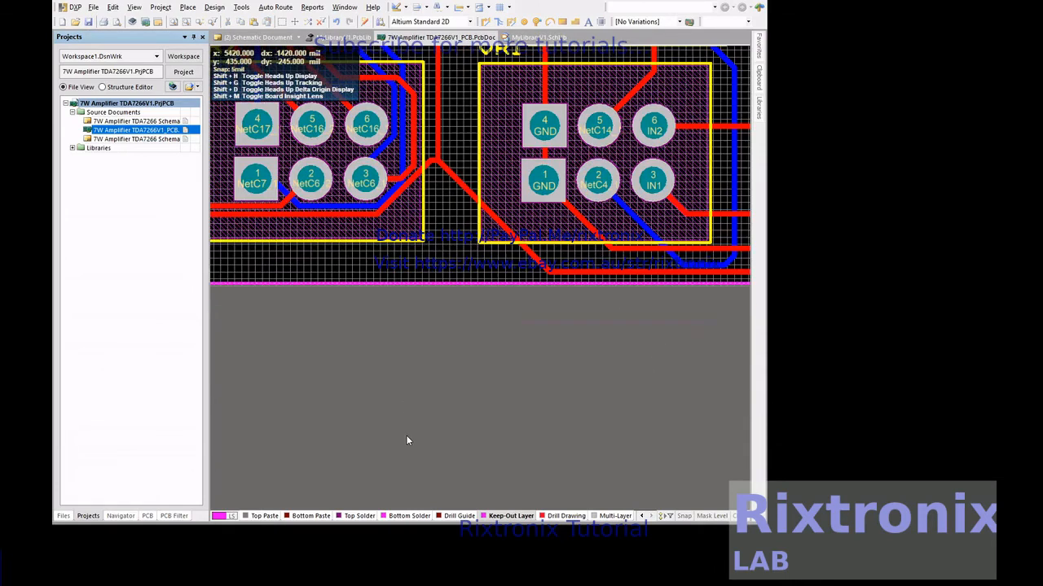
left_click(133, 6)
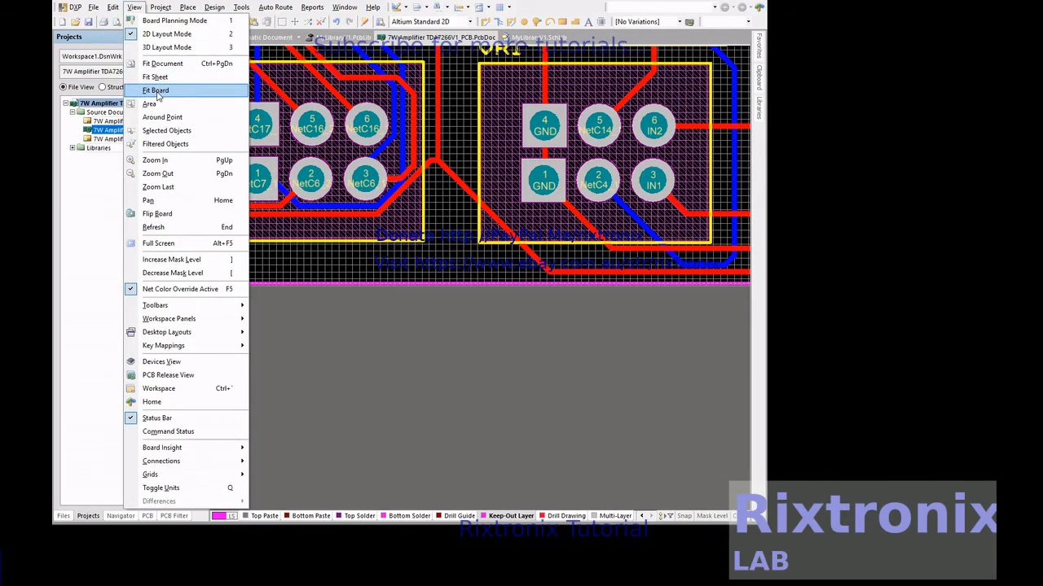
left_click(157, 90)
scroll(328, 140, "up", 1, "ctrl")
scroll(327, 140, "down", 3, "ctrl")
scroll(328, 140, "up", 1)
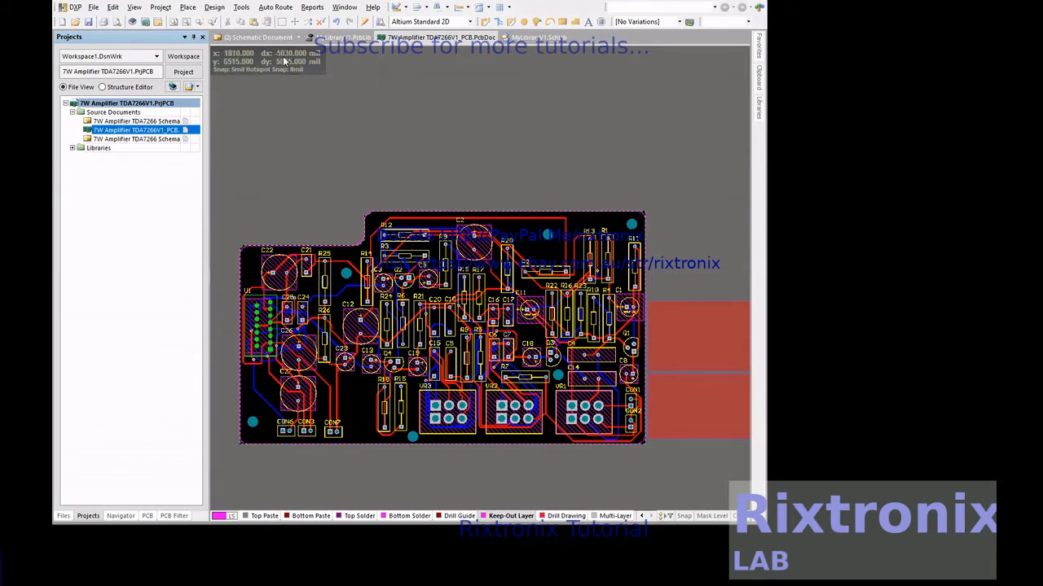
left_click(187, 6)
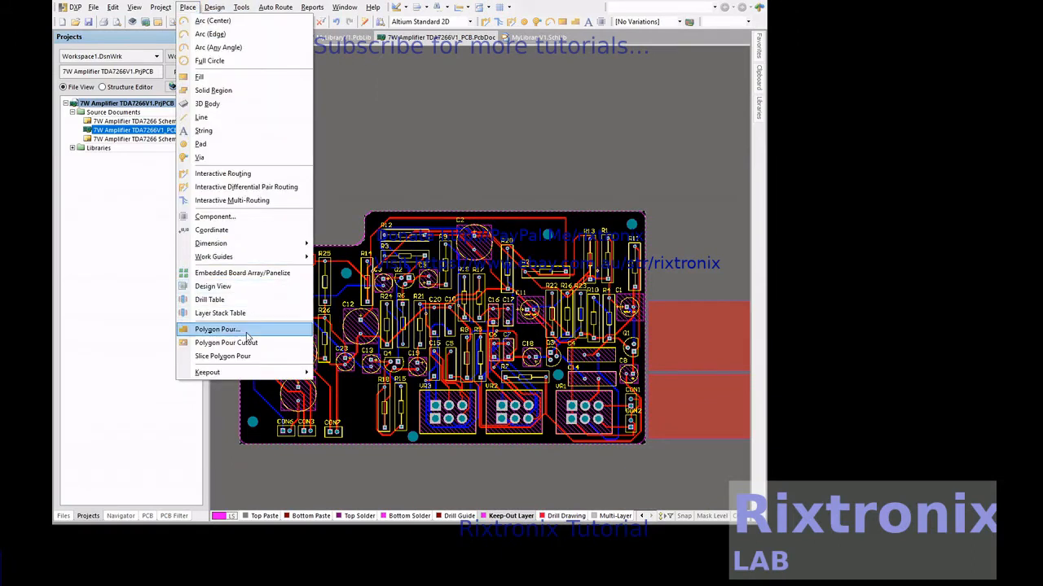
left_click(217, 329)
left_click(432, 334)
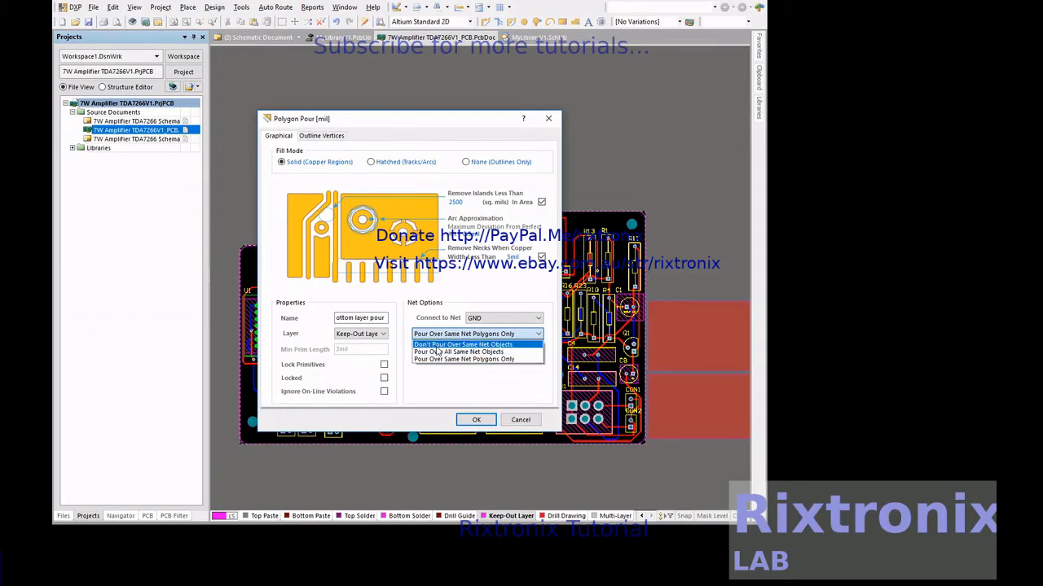
left_click(439, 352)
left_click(475, 420)
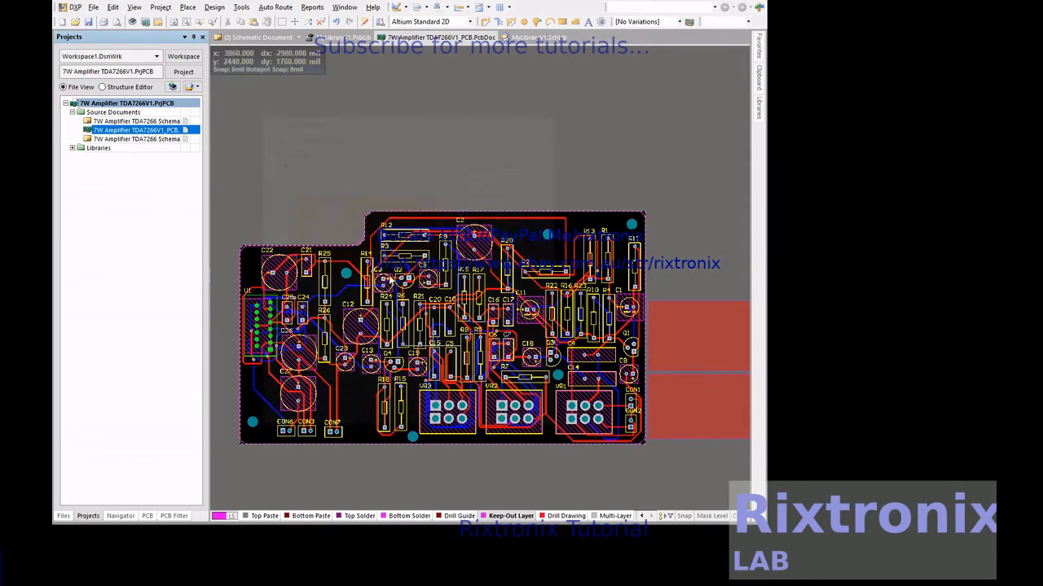
Try outlining the polygon pour around the whole board on the Keep-Out Layer, and delete that polygon
left_click(228, 178)
left_click(677, 194)
left_click(655, 470)
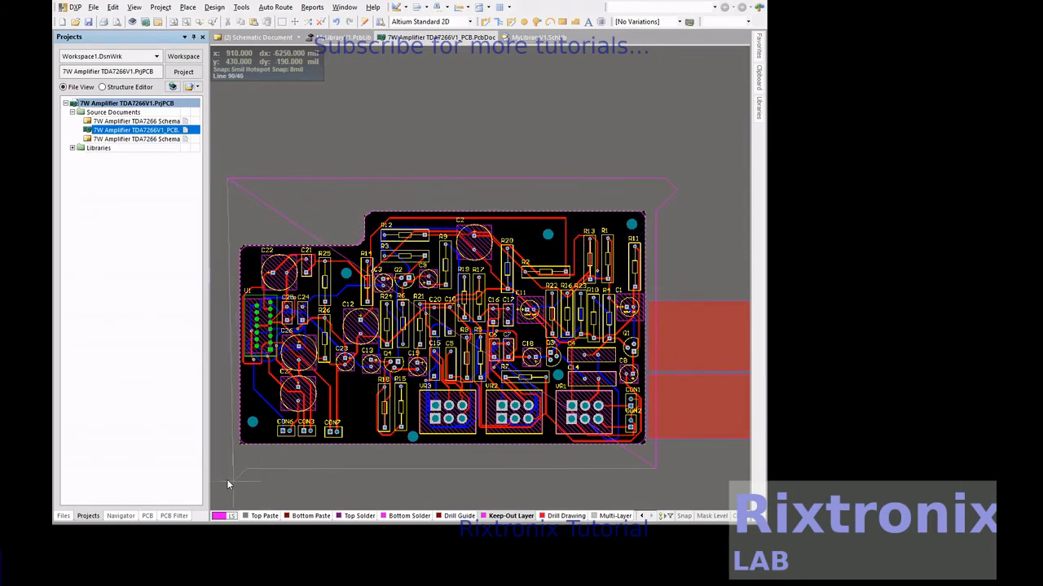
left_click(220, 477)
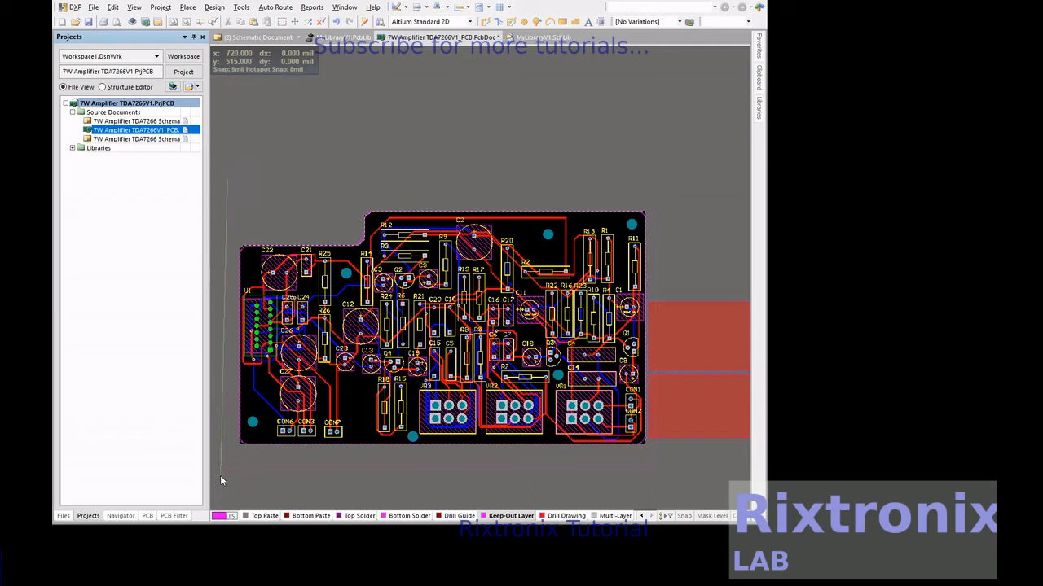
right_click(220, 474)
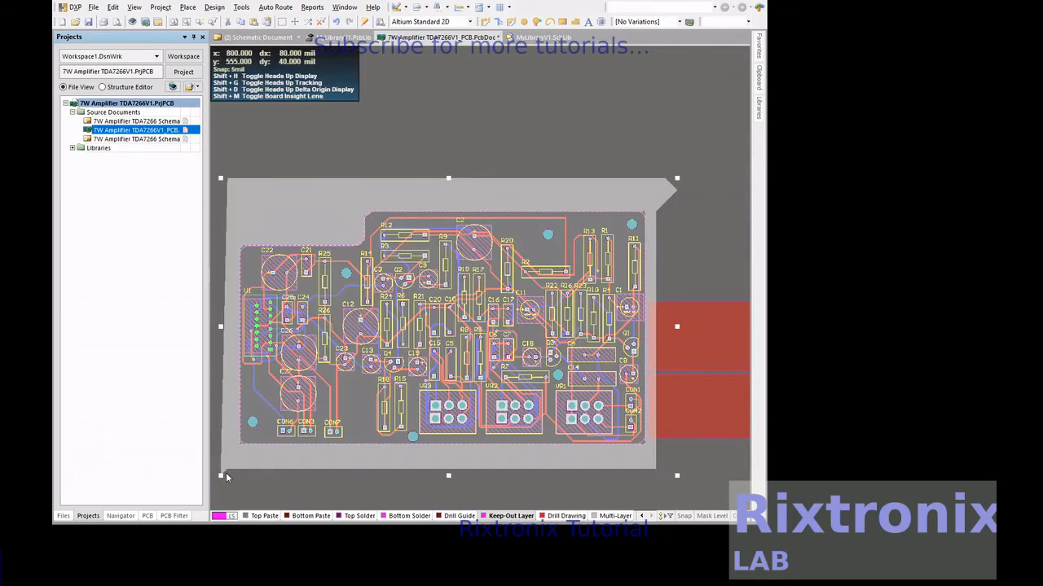
key("Delete")
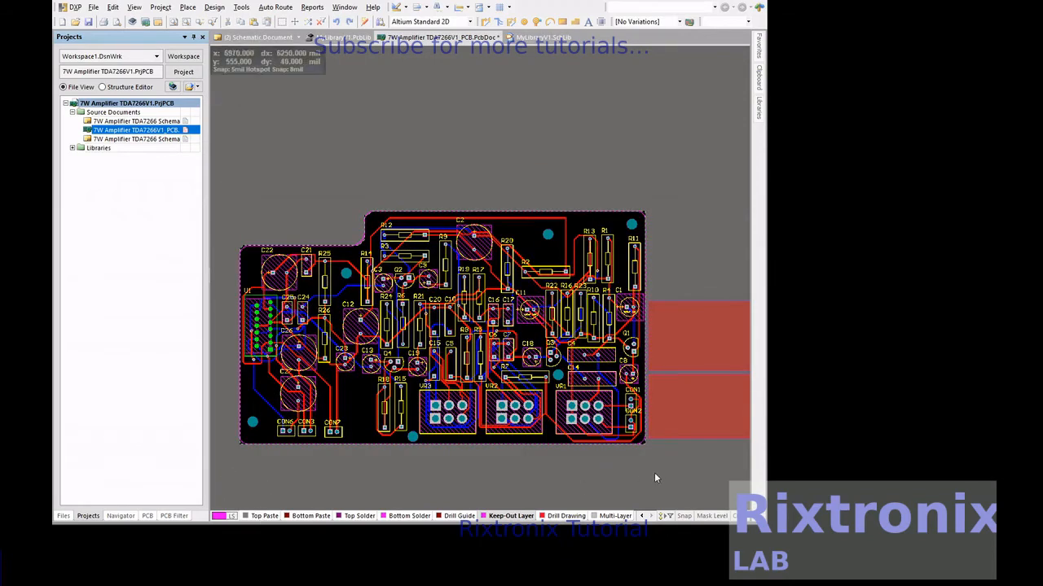
Set up a solid polygon pour on the Bottom Layer, connected to GND, with Pour Over Same Net Polygons Only
left_click(641, 516)
left_click(641, 516)
left_click(641, 516)
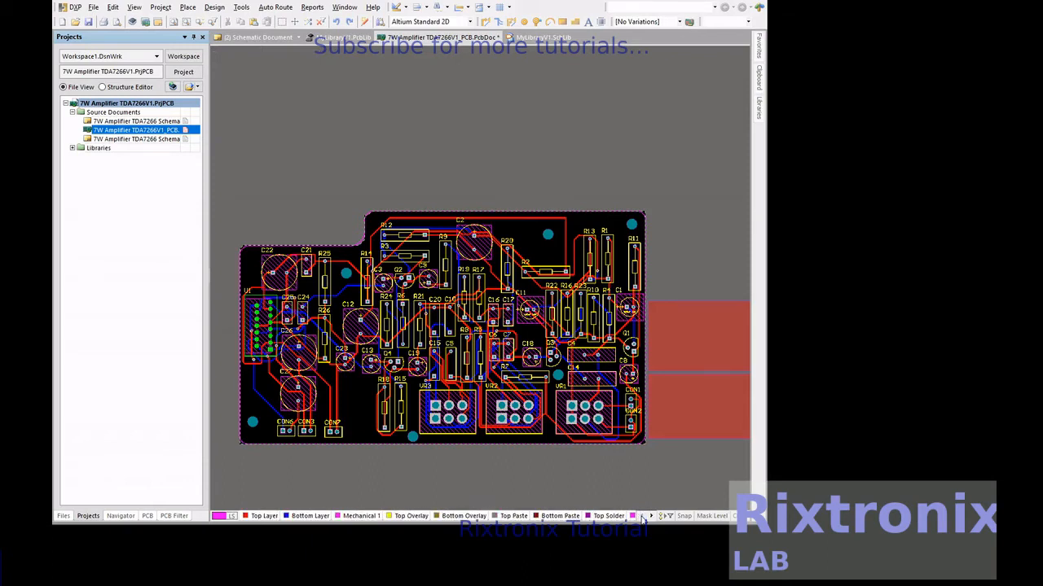
left_click(310, 516)
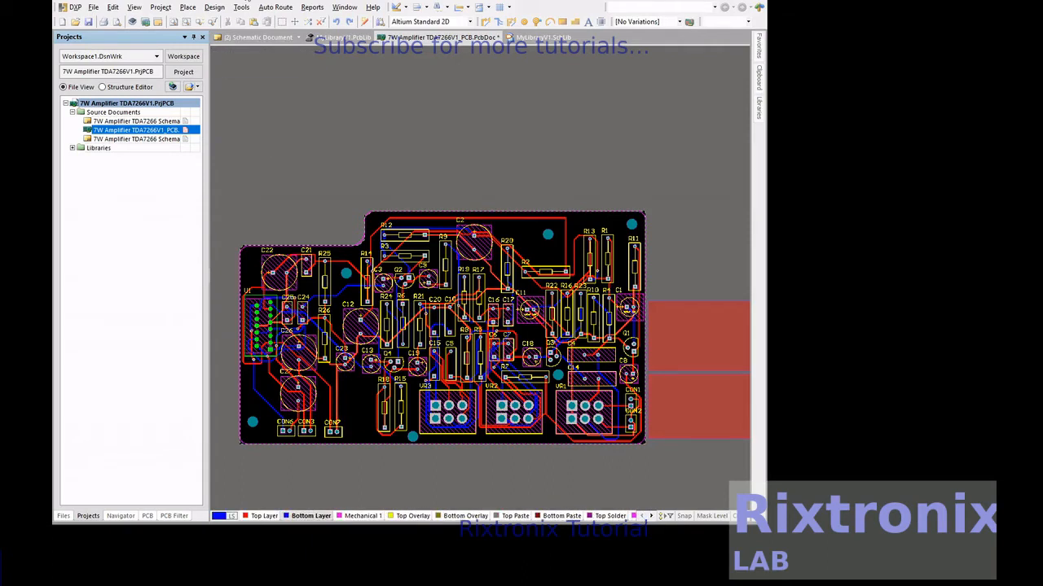
left_click(188, 6)
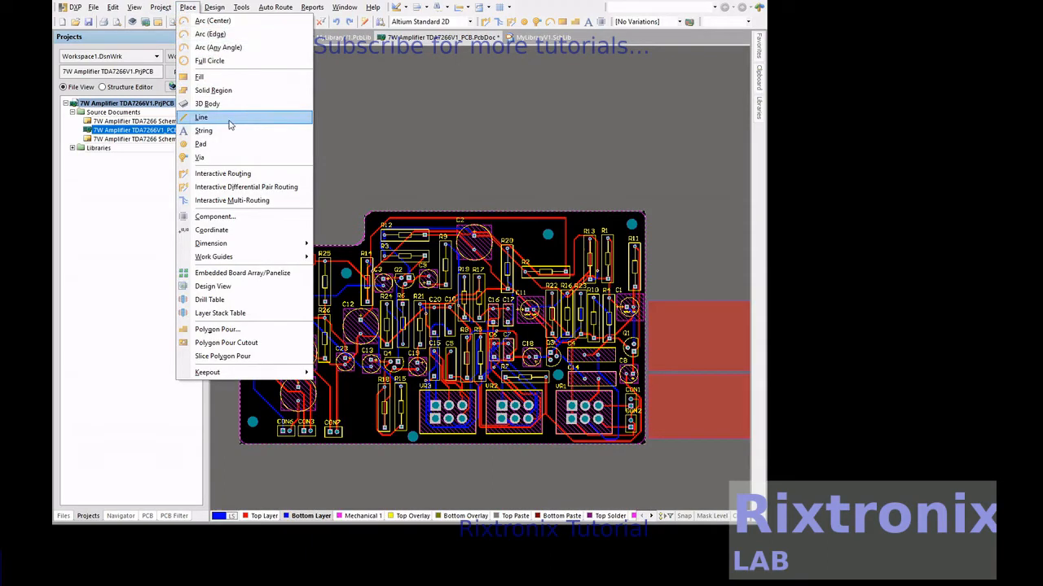
left_click(274, 331)
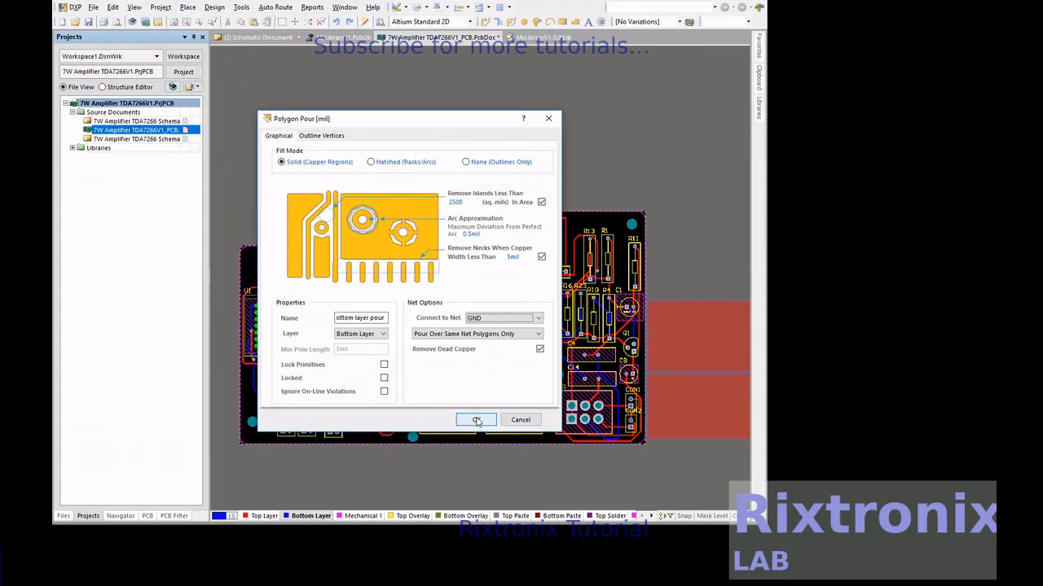
left_click(477, 420)
Outline the Bottom Layer polygon pour as a rectangle enclosing the whole board
left_click(241, 176)
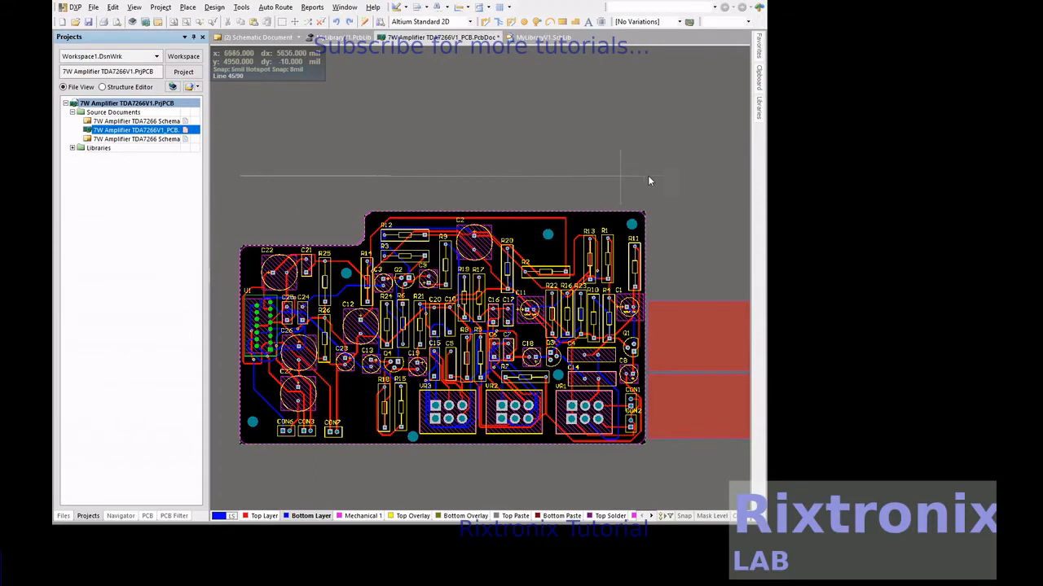
left_click(666, 177)
left_click(664, 481)
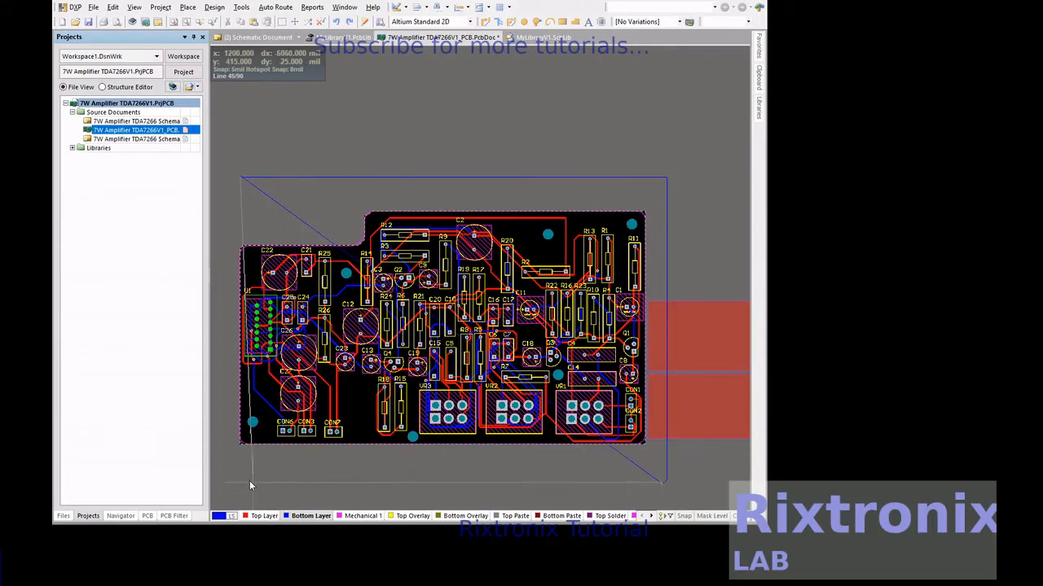
left_click(228, 481)
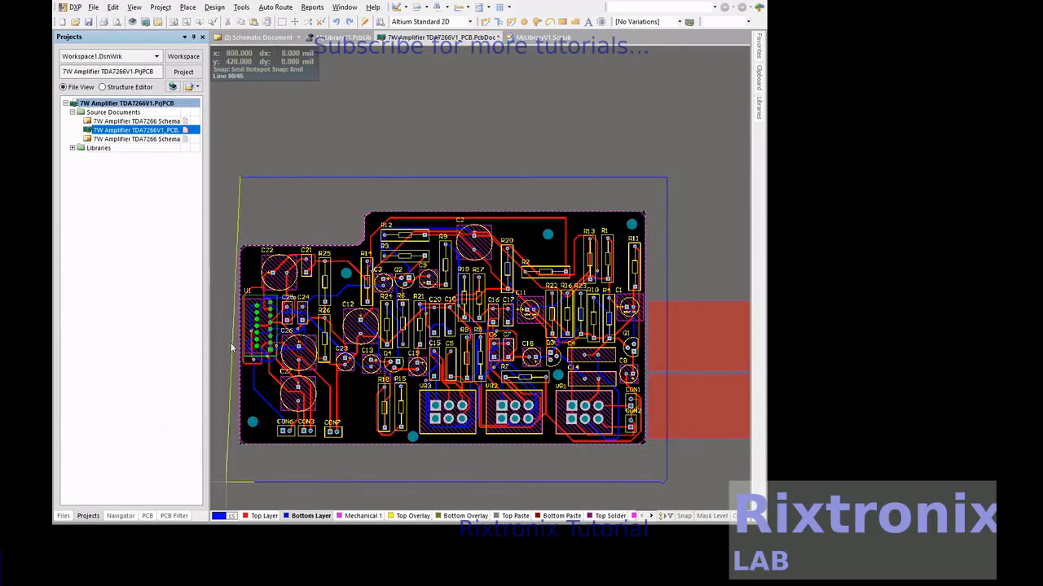
left_click(239, 181)
right_click(240, 180)
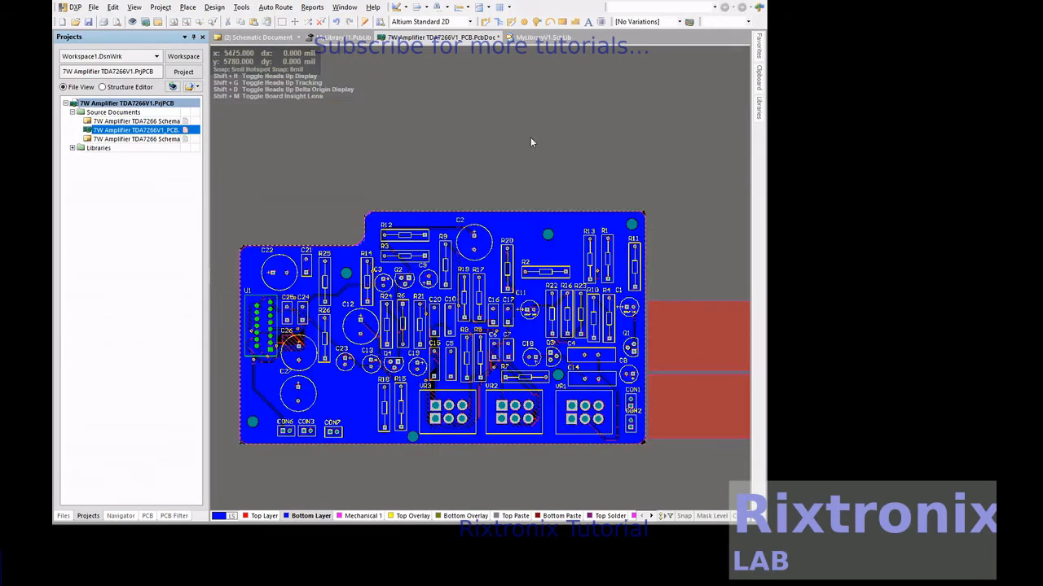
Set up a solid polygon pour on the Top Layer, connected to GND, with Pour Over Same Net Polygons Only
left_click(265, 515)
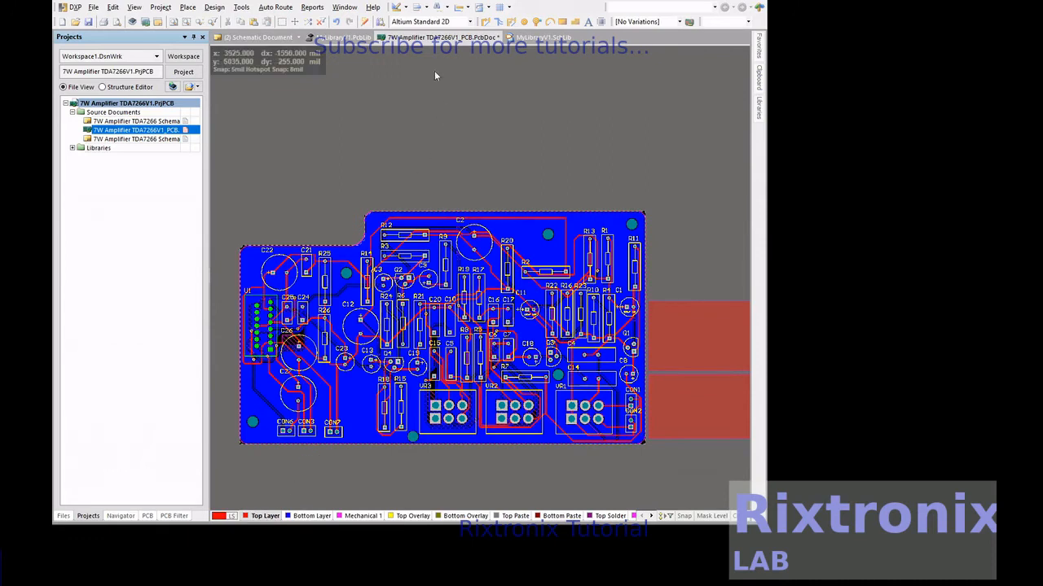
left_click(188, 8)
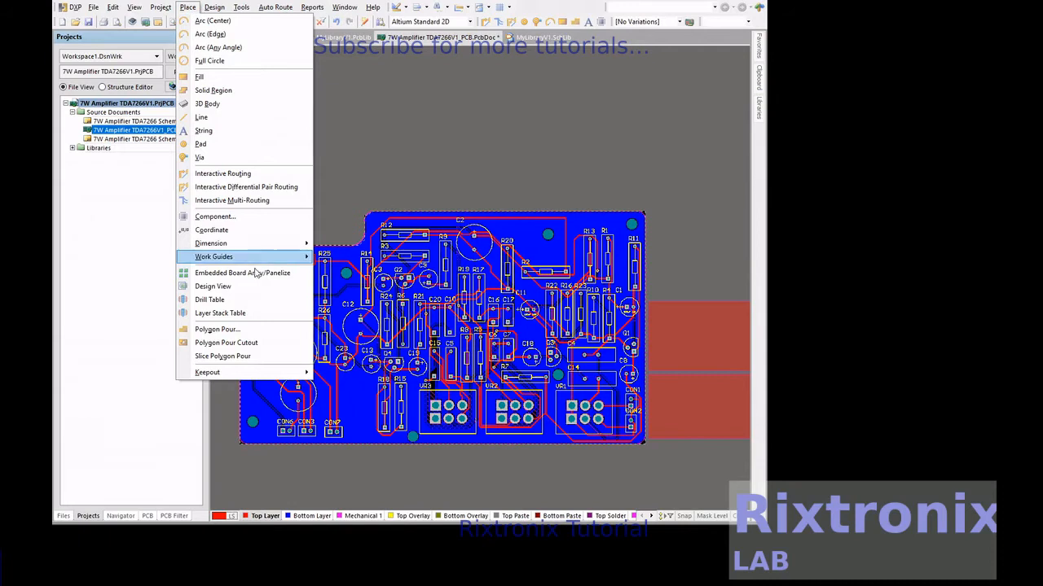
left_click(271, 328)
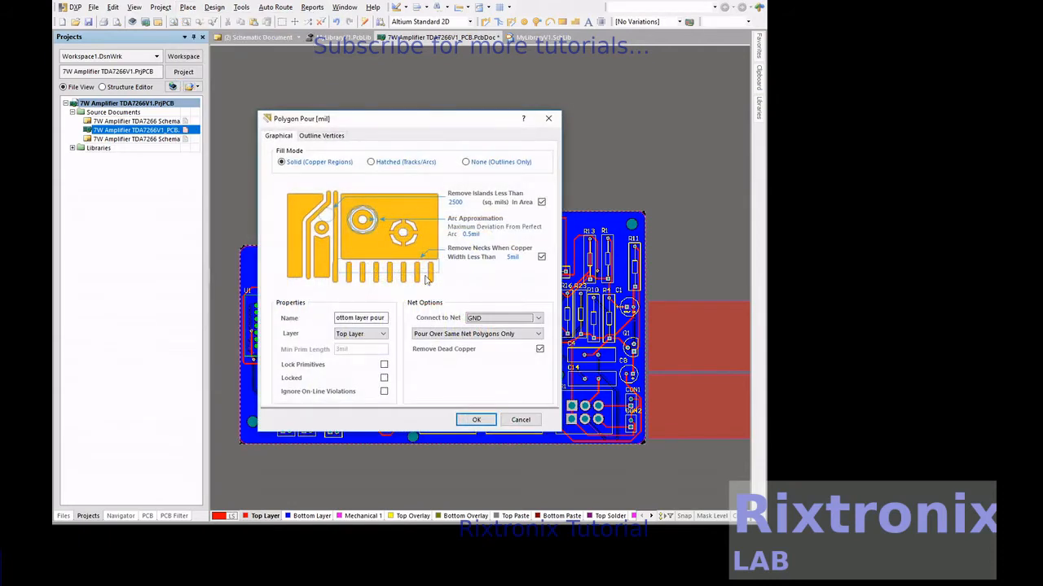
left_click(475, 421)
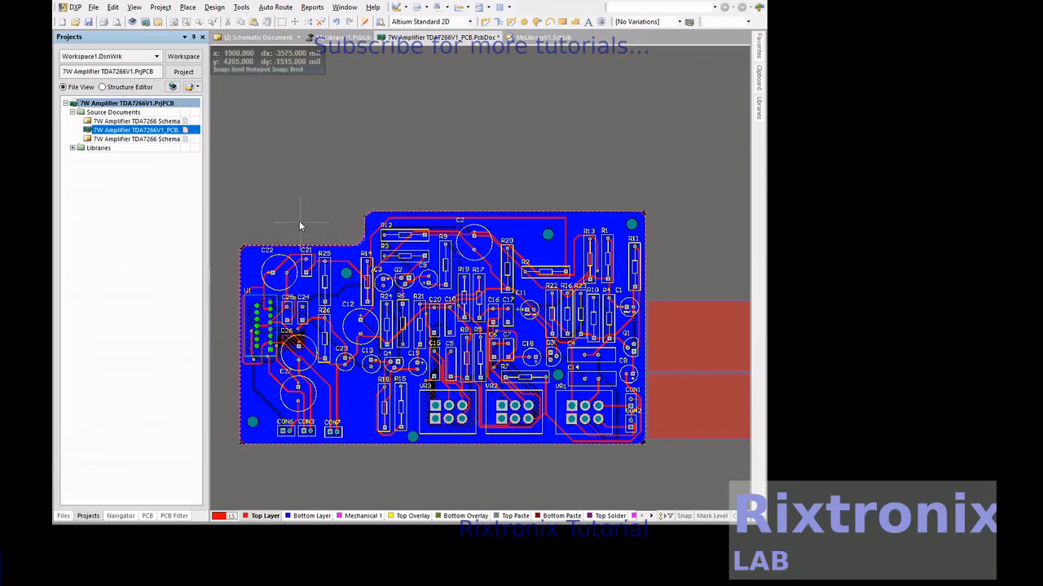
Outline the Top Layer polygon pour as a rectangle enclosing the whole board, and save the PCB document
left_click(232, 171)
left_click(673, 172)
left_click(672, 477)
left_click(228, 472)
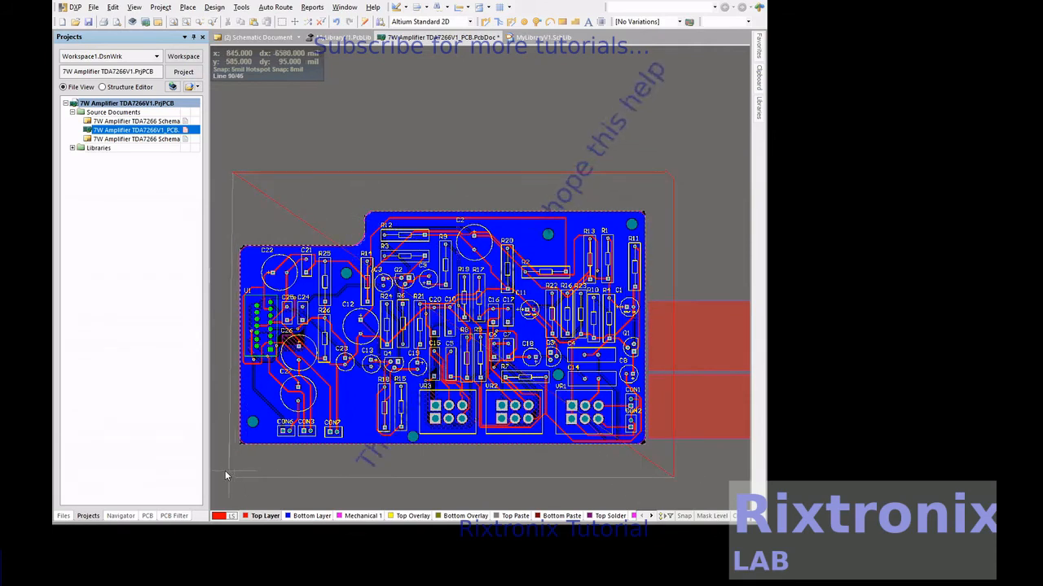
left_click(234, 173)
right_click(234, 173)
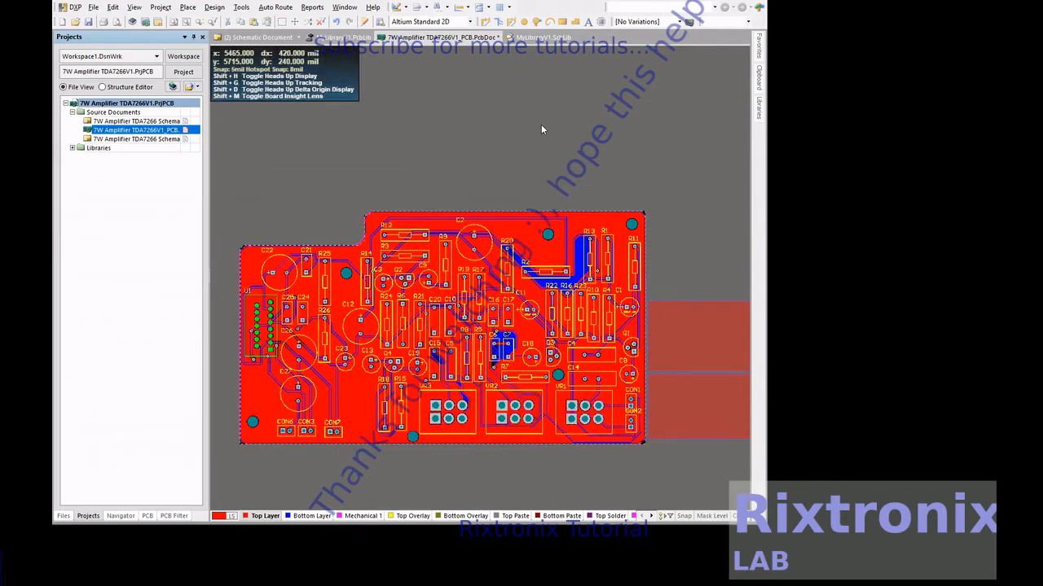
left_click(92, 6)
left_click(129, 122)
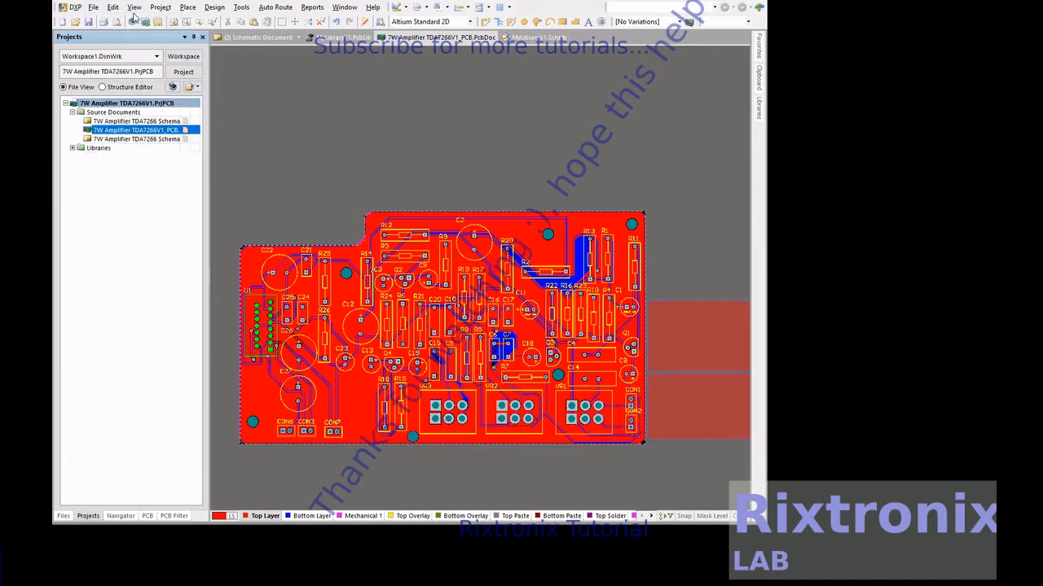
Place a drill table just above the board with the Top Layer active
left_click(187, 7)
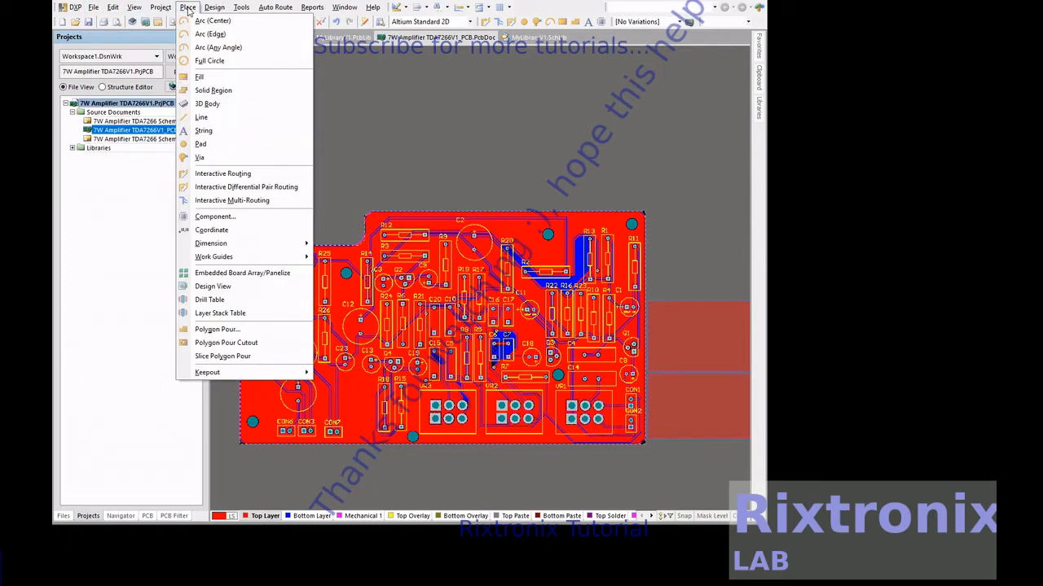
left_click(275, 302)
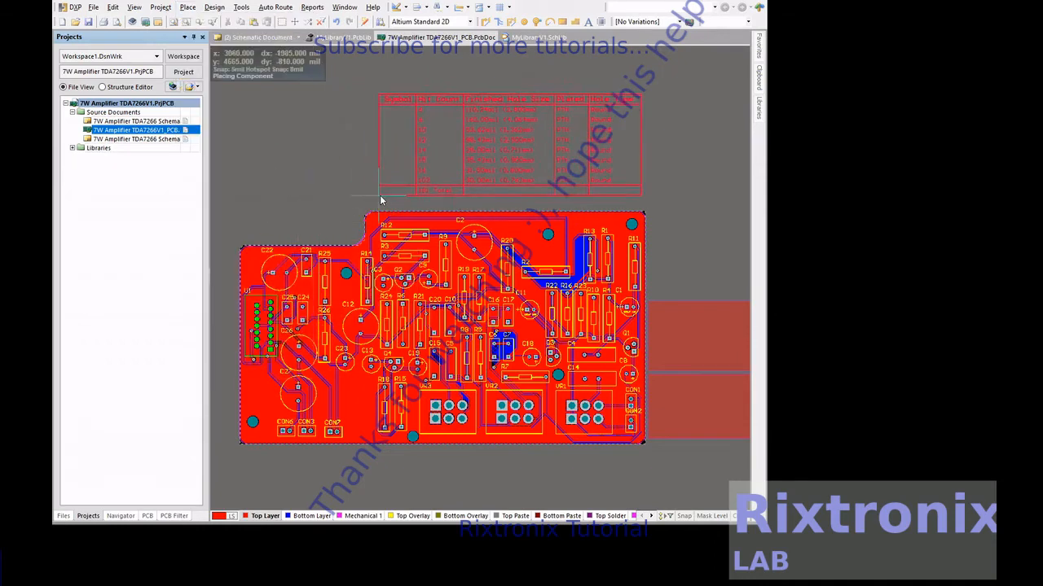
left_click(386, 203)
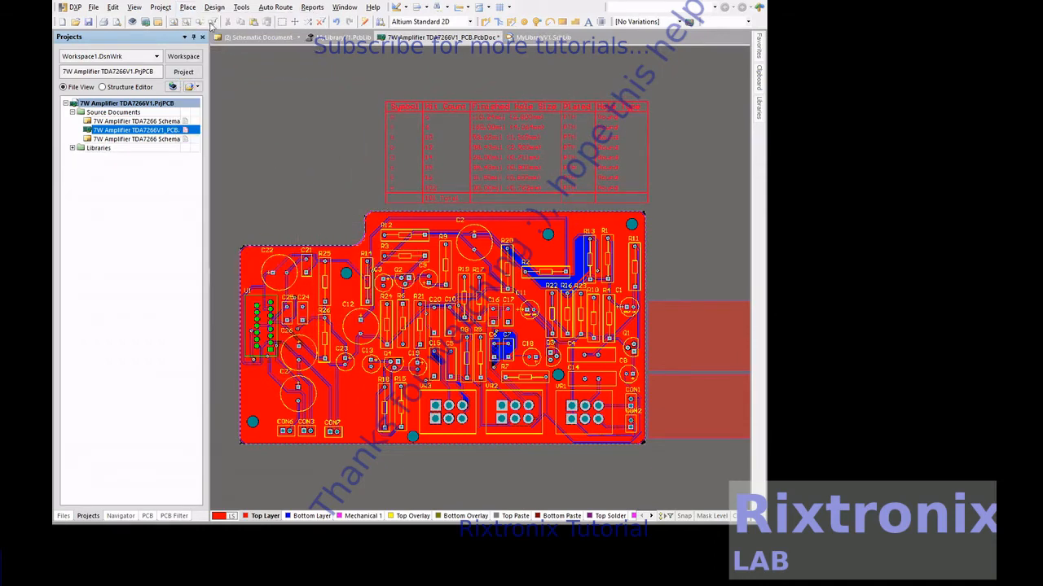
Try placing a layer stack table with the Top Layer active, and undo the drill table placement
left_click(188, 7)
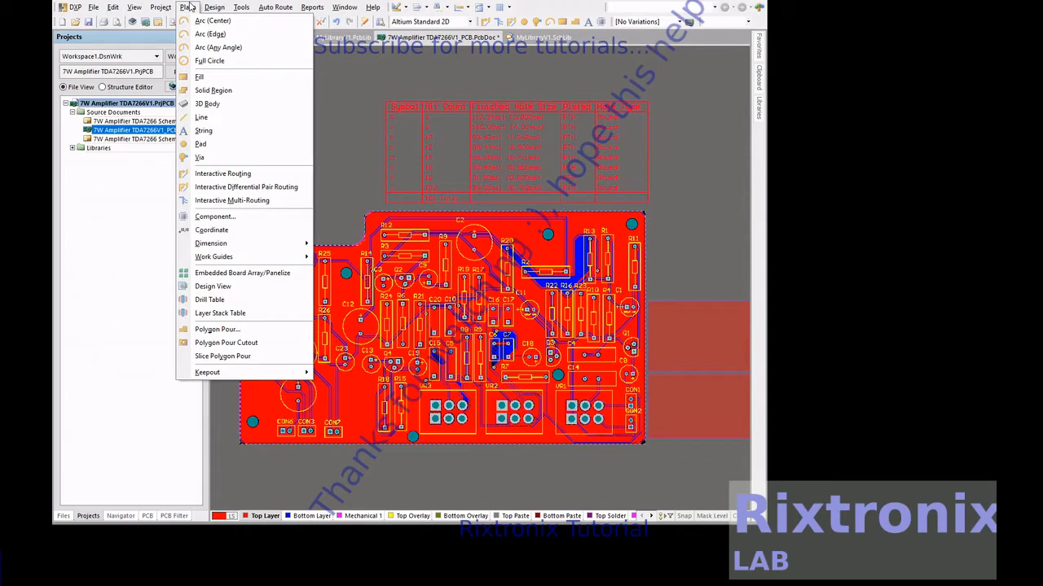
left_click(261, 313)
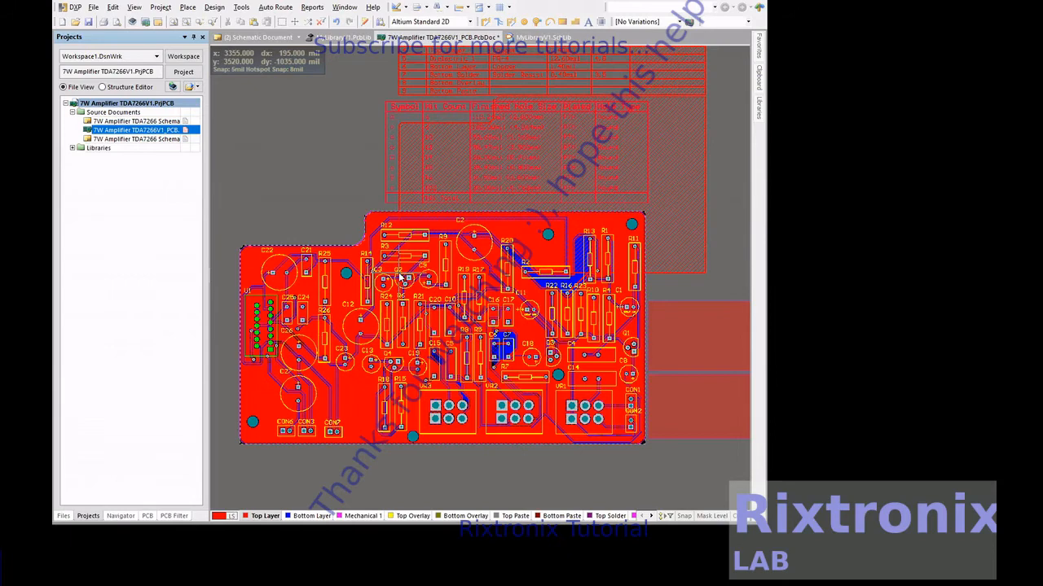
scroll(400, 278, "up", 3)
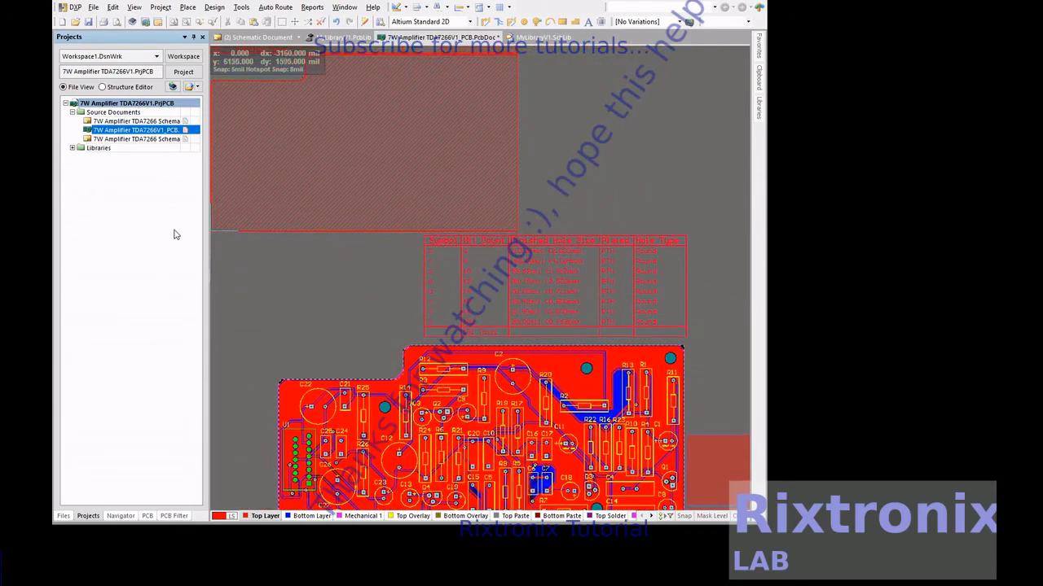
scroll(296, 282, "down", 3, "ctrl")
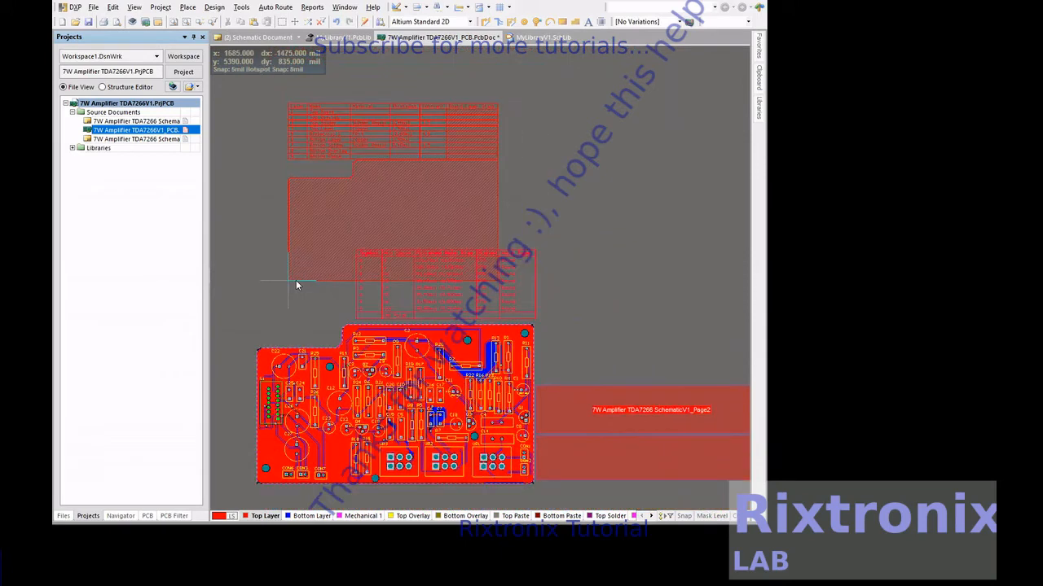
right_click(297, 281)
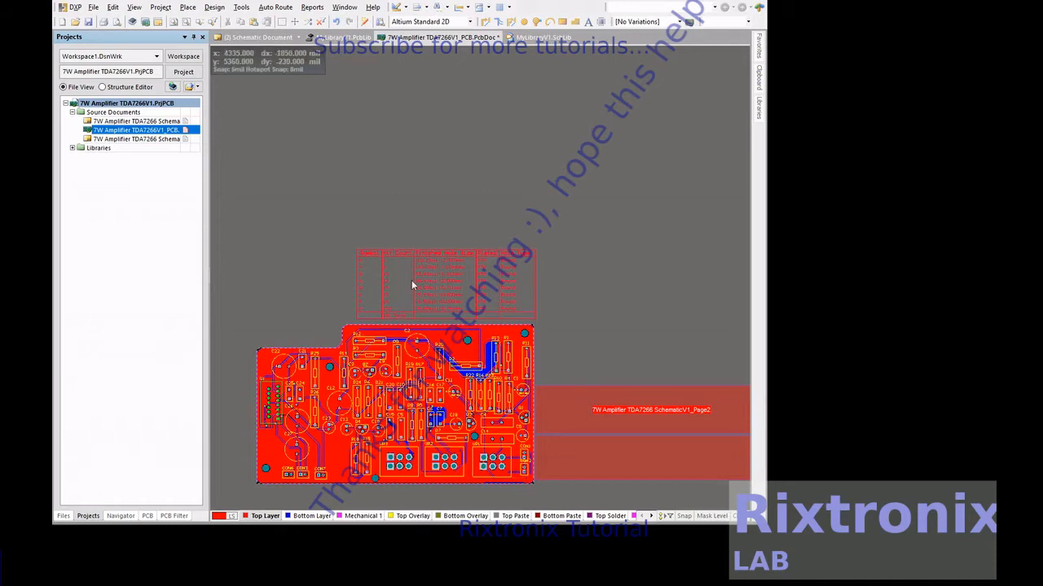
key("ctrl+z")
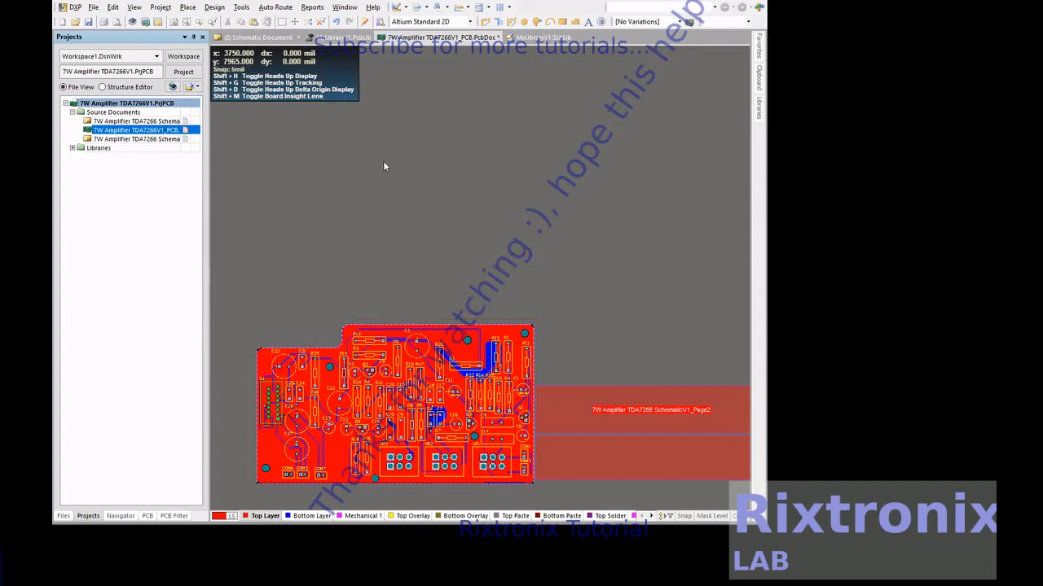
Make Top Overlay the active layer and place a drill table above the board's upper right corner
left_click(412, 516)
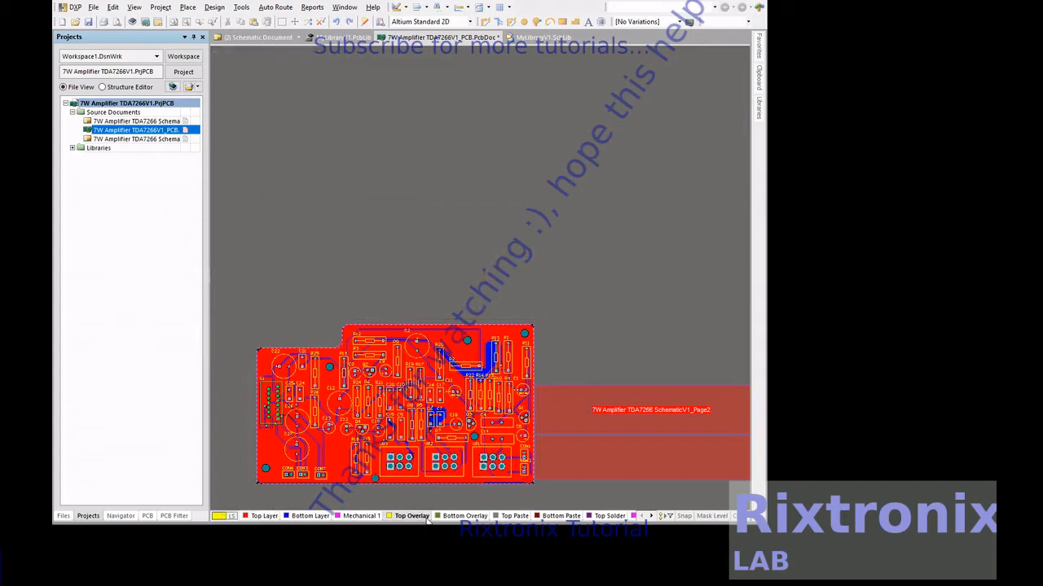
left_click(194, 8)
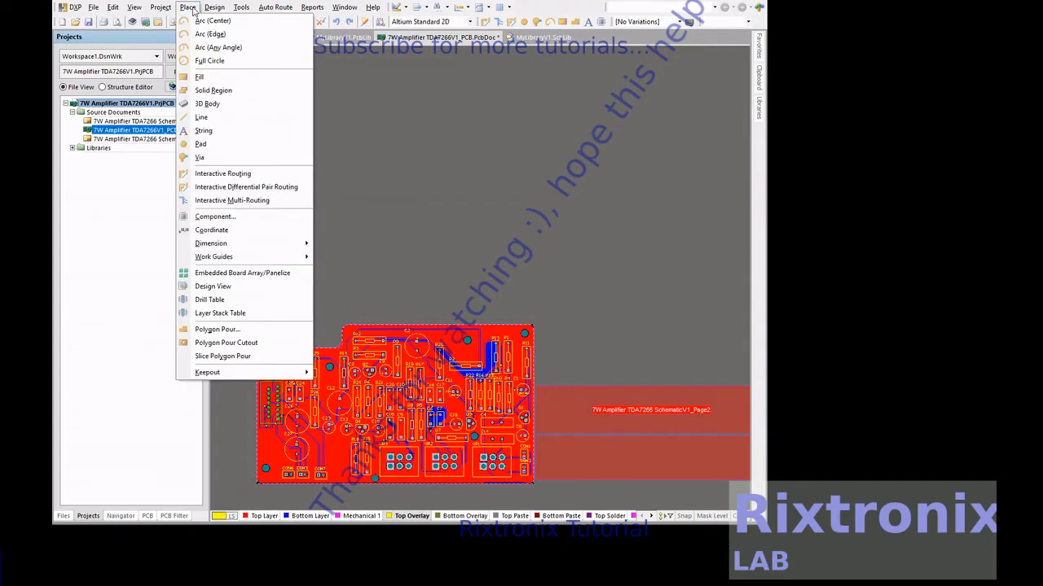
left_click(260, 300)
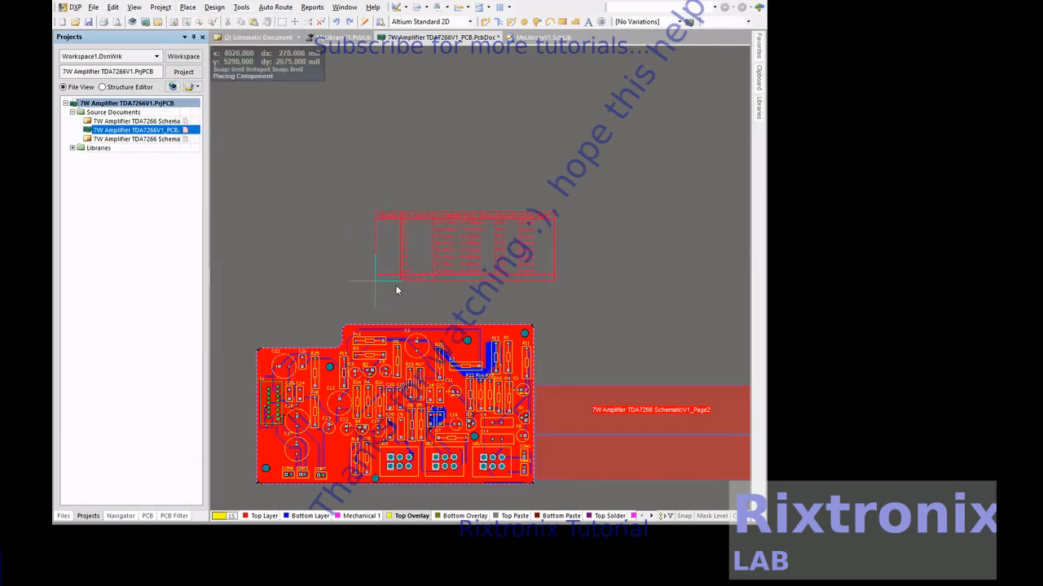
left_click(562, 316)
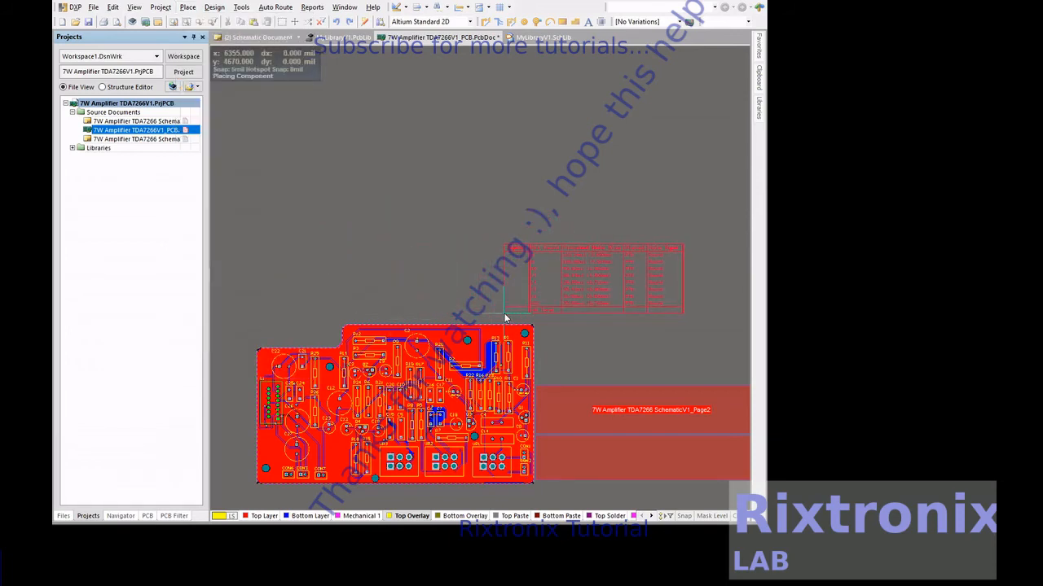
Place one layer stack table with its board map on the Top Overlay above the board, and save the PCB document
left_click(187, 8)
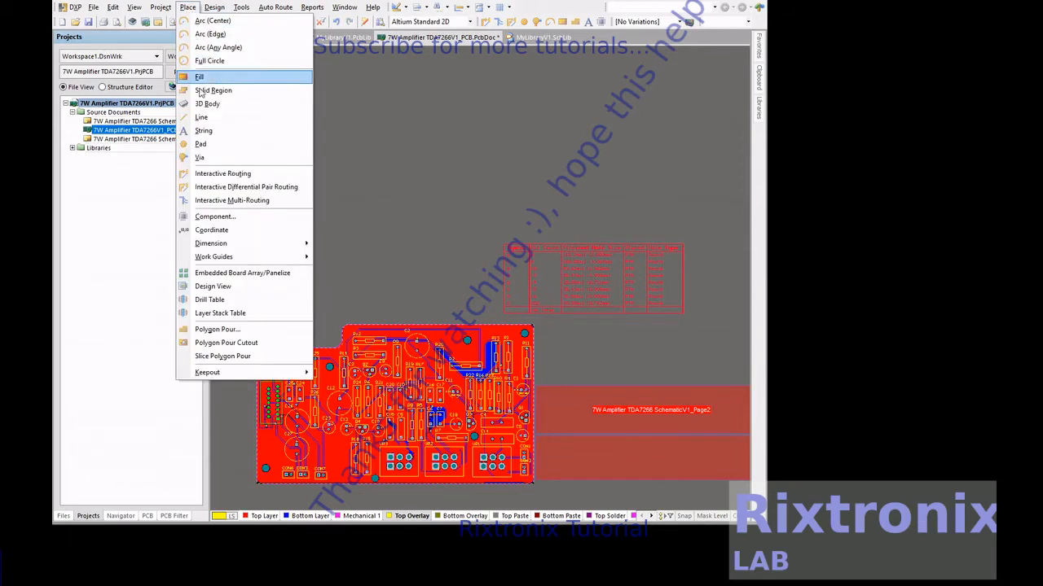
left_click(270, 314)
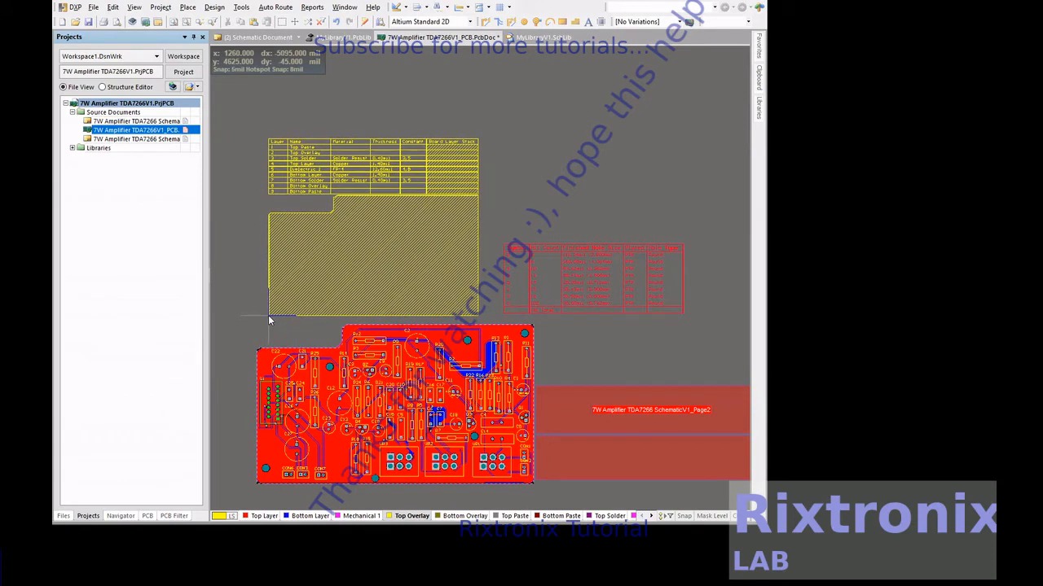
left_click(268, 315)
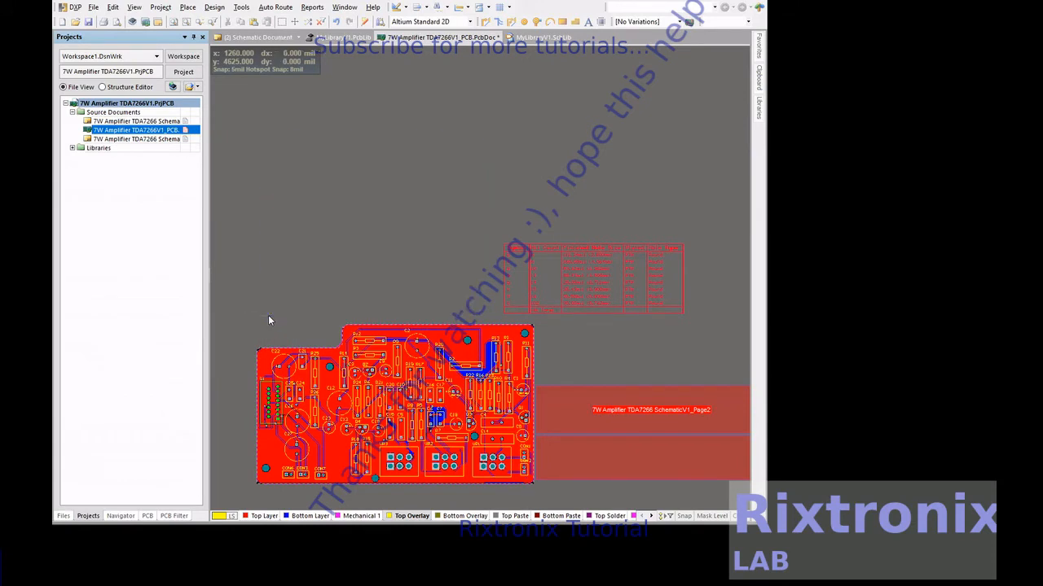
scroll(322, 255, "down", 2)
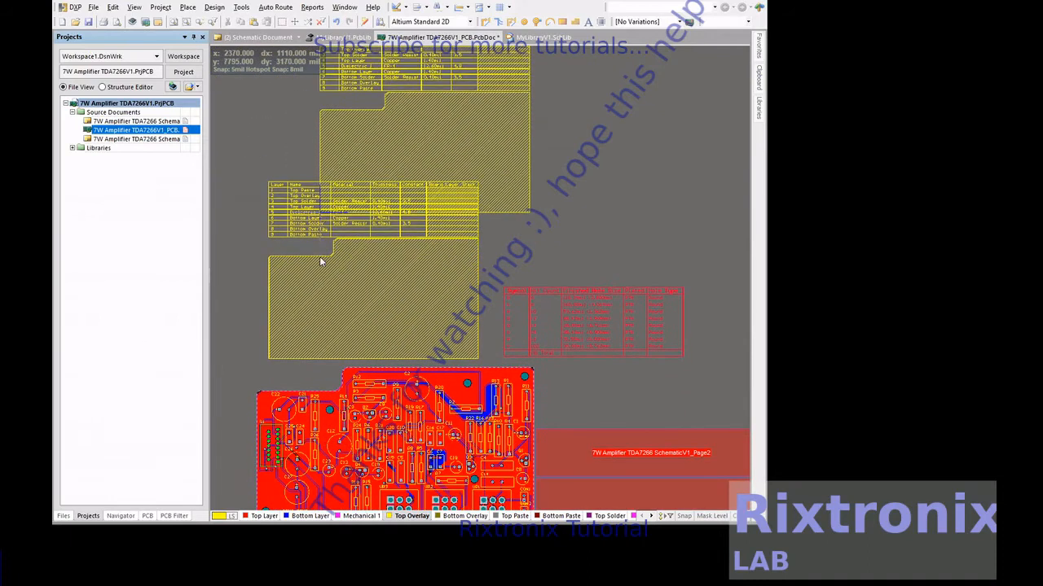
right_click(320, 255)
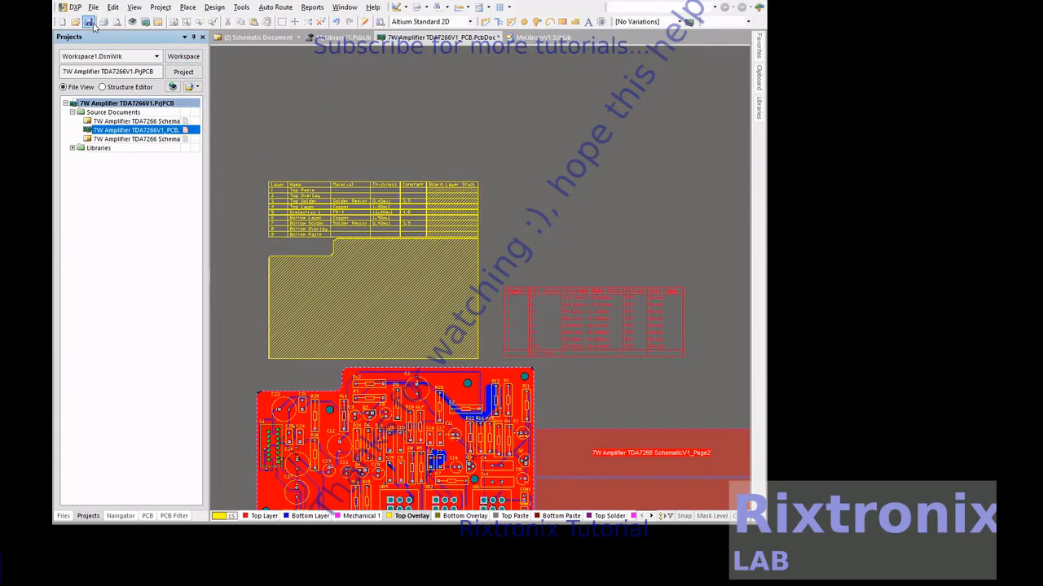
scroll(469, 335, "down", 1)
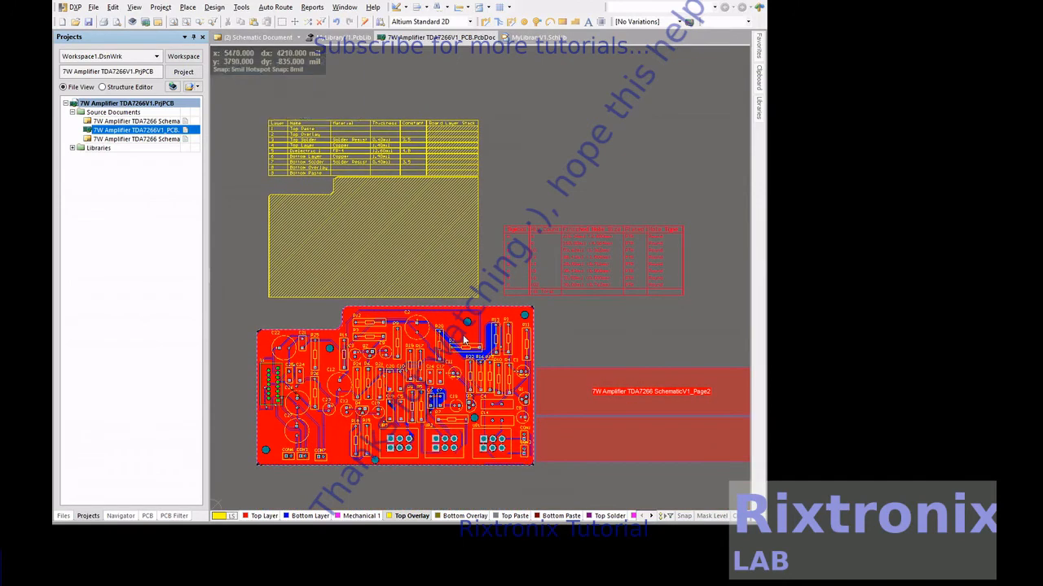
scroll(461, 328, "up", 4, "ctrl")
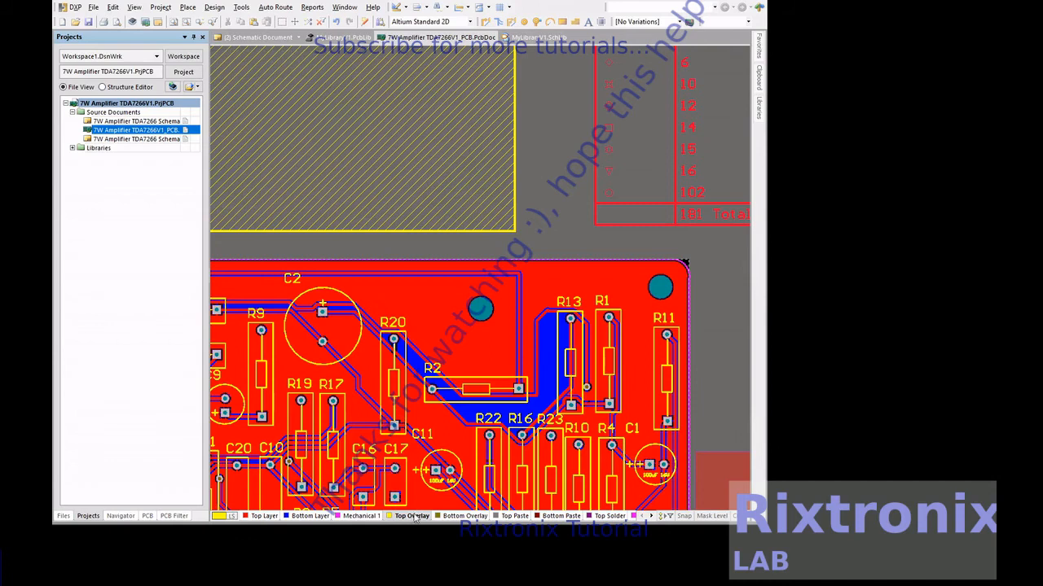
Place the string "By Rixtronix LAB" on the Top Overlay between C2 and the mounting hole near the board's upper edge
left_click(187, 6)
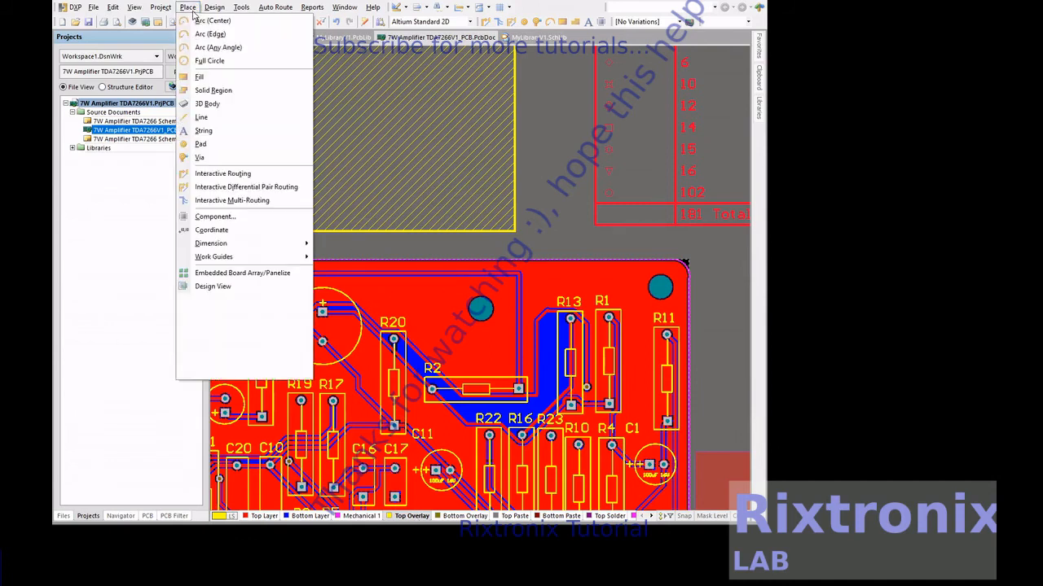
left_click(218, 131)
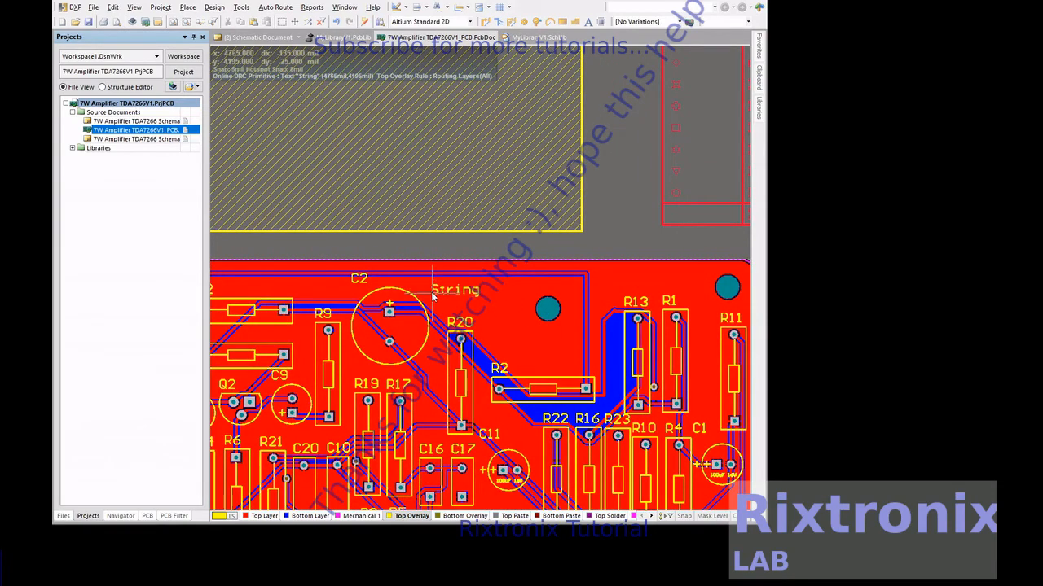
key("Tab")
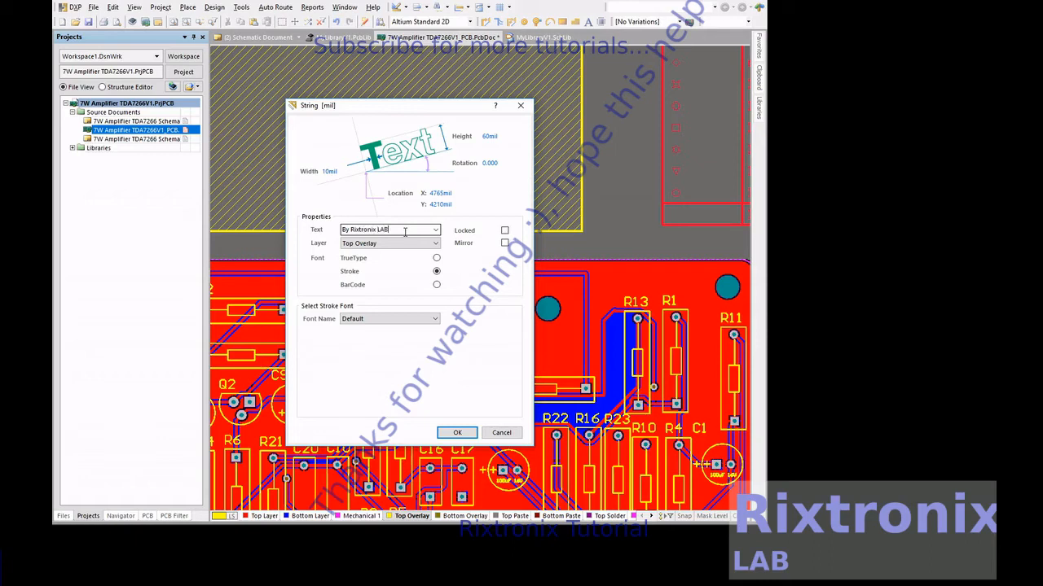
key("Return")
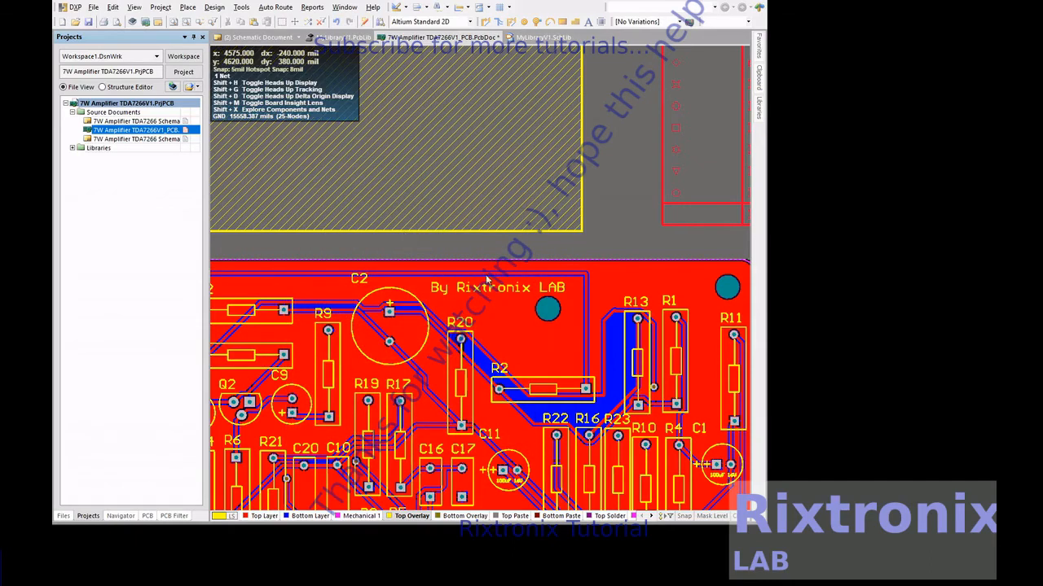
Copy the "By Rixtronix LAB" string and paste the copy along the board's lower edge, below VR2
left_click(518, 291)
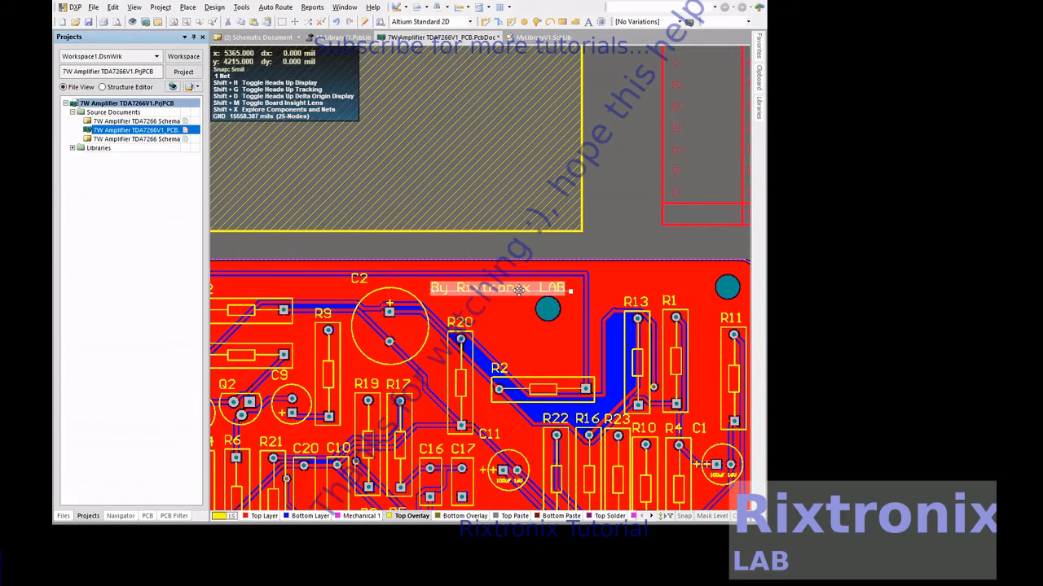
key("ctrl+c")
left_click(530, 337)
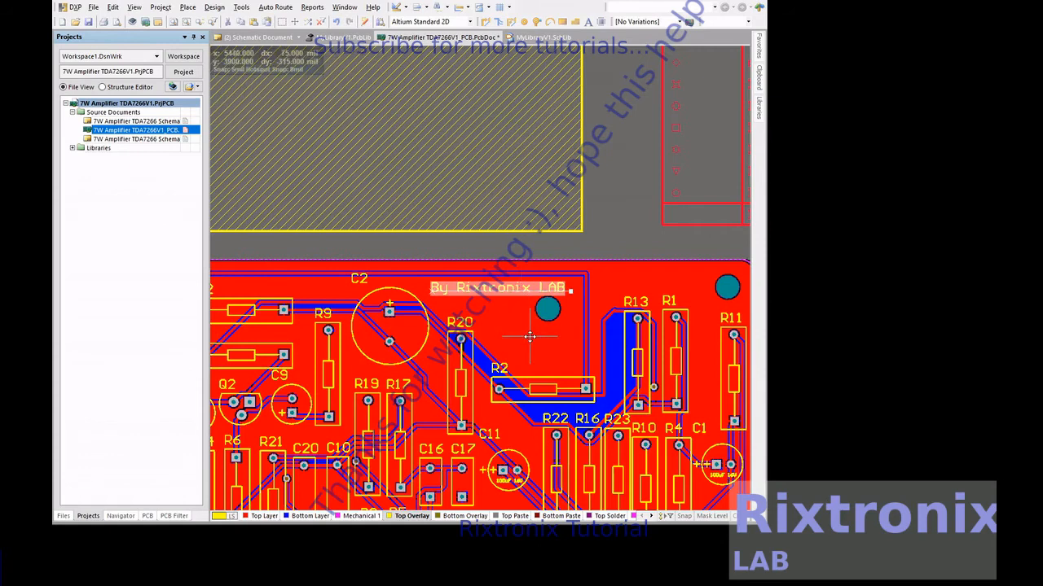
scroll(529, 341, "down", 5)
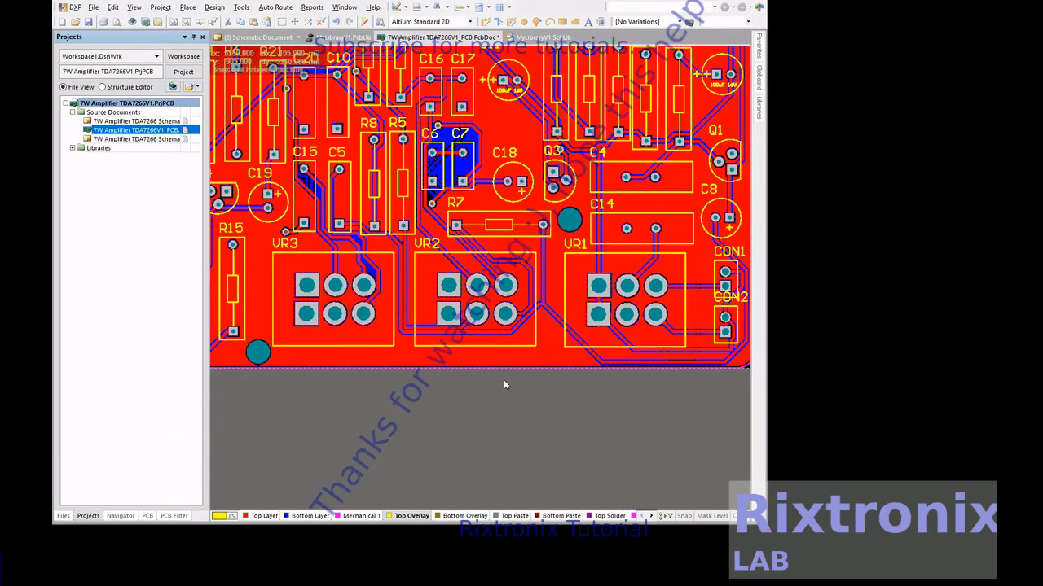
scroll(503, 380, "up", 3)
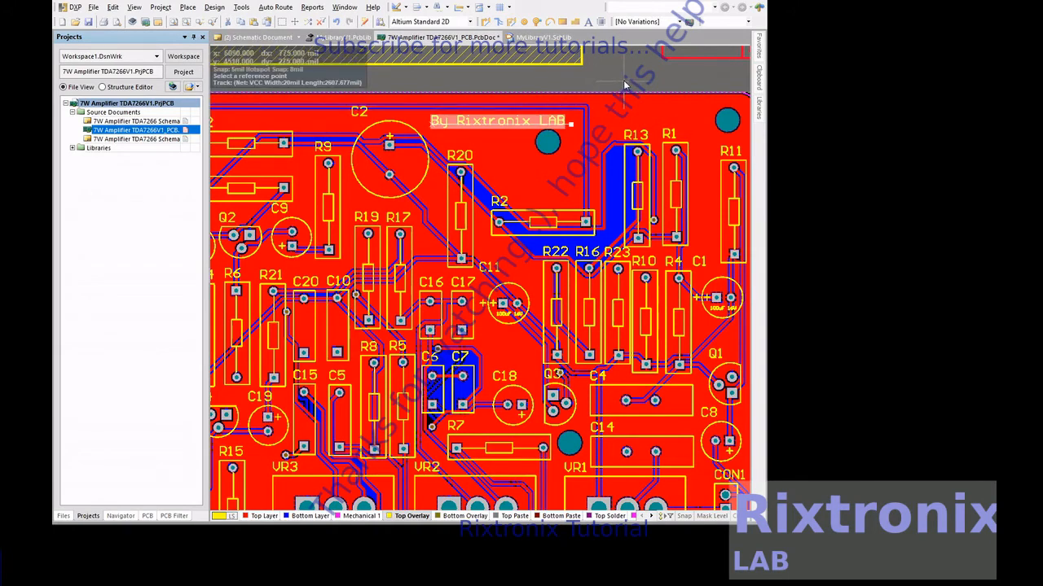
scroll(566, 272, "down", 5)
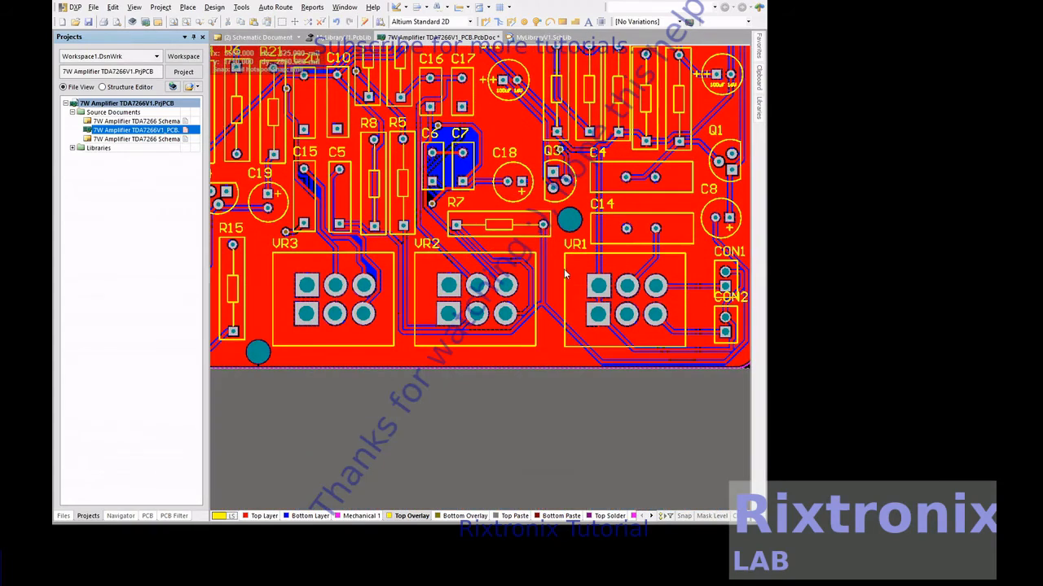
key("ctrl+v")
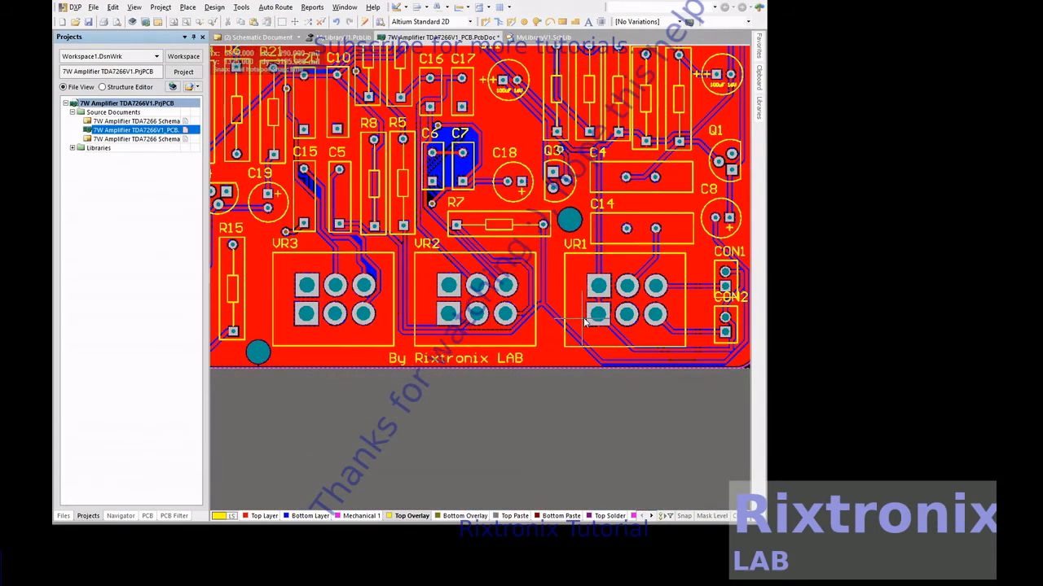
Change the text of the pasted string below VR2 to "8 May 2020"
left_click(508, 356)
double_click(508, 355)
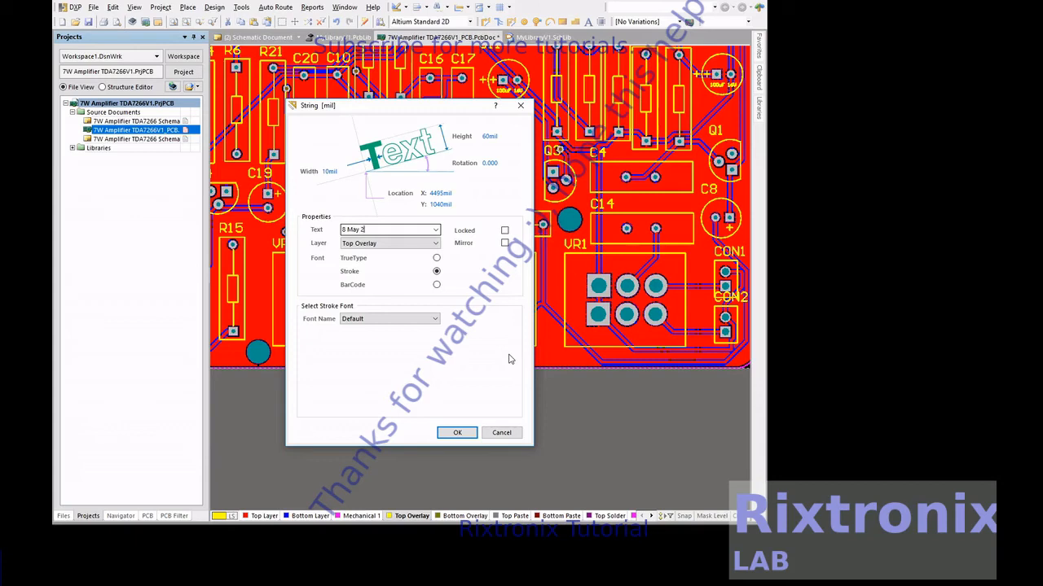
key("Return")
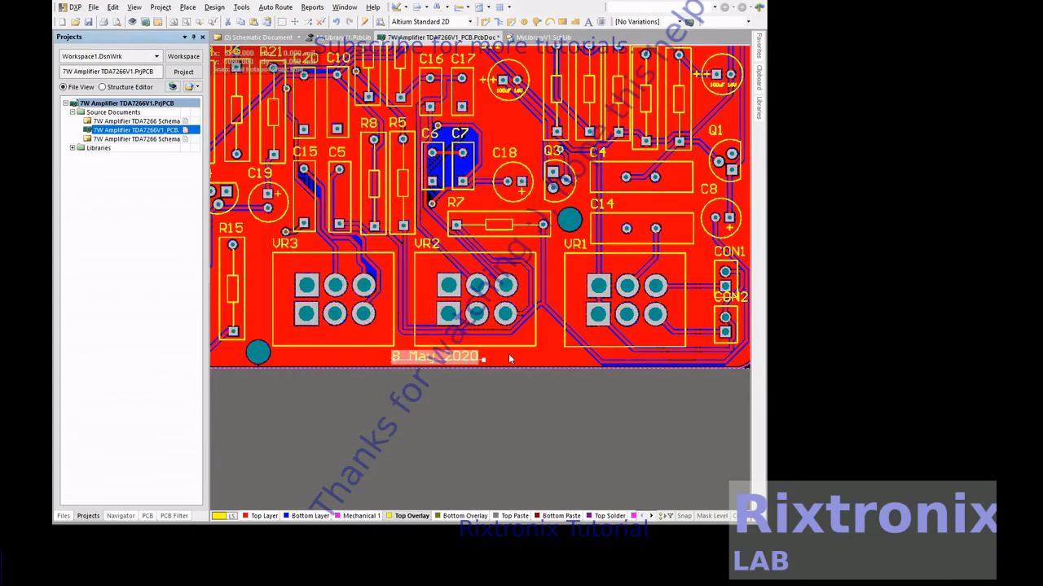
left_click(548, 438)
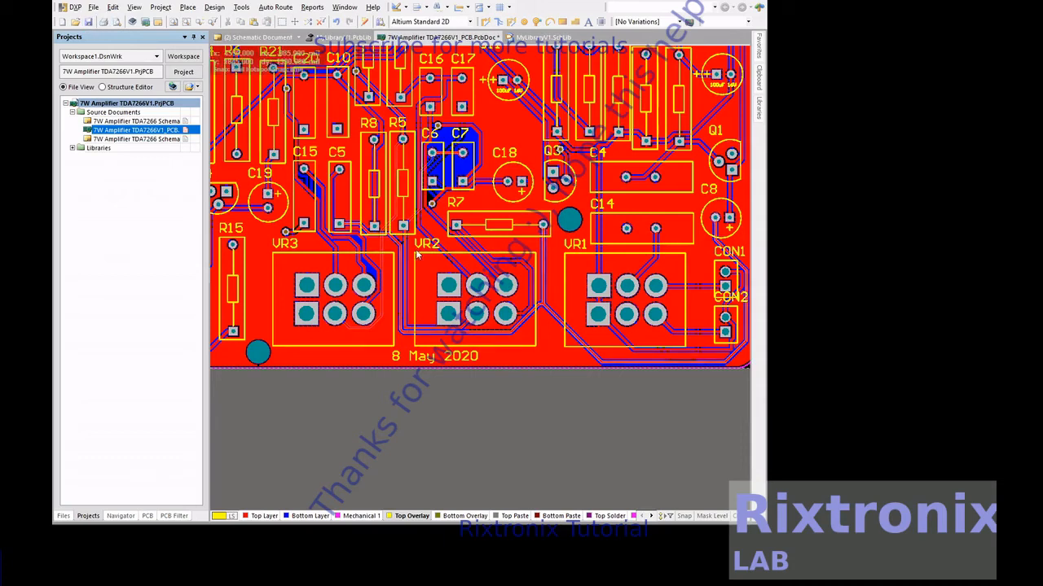
Extend the date string at the board's lower edge to read "8 May 2020 Made in Australia"
left_click(464, 357)
double_click(463, 356)
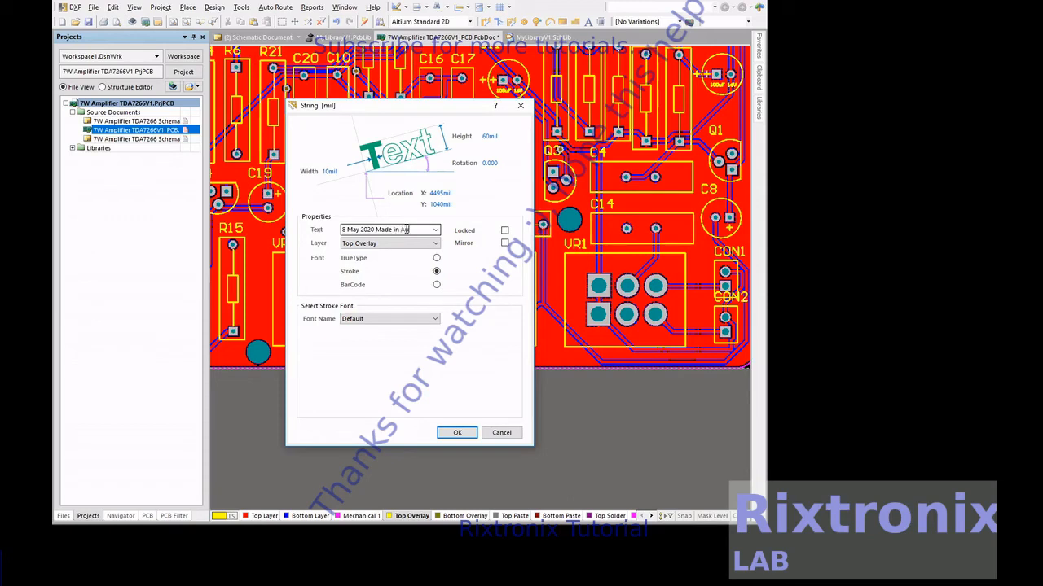
key("Return")
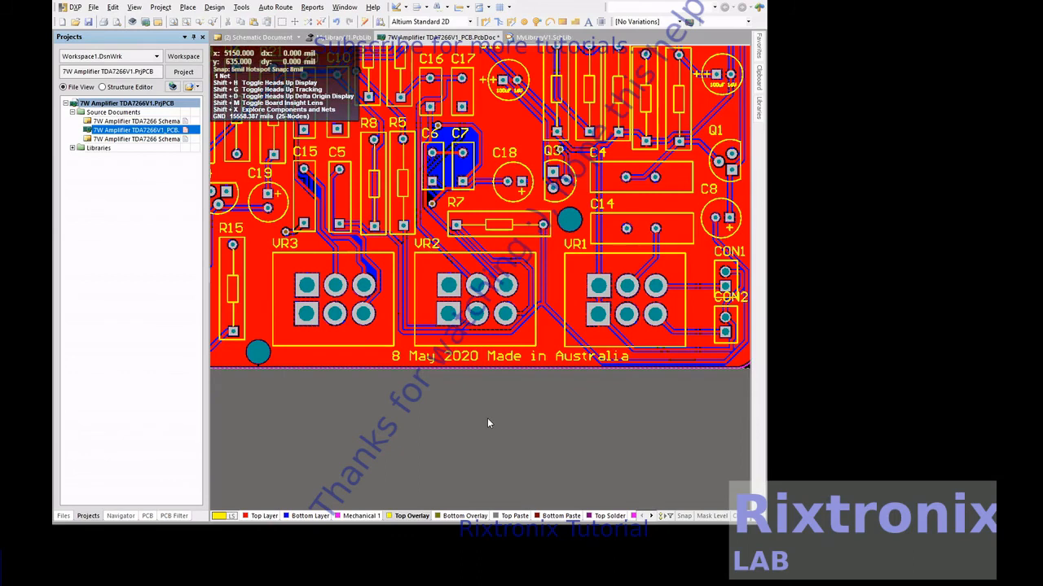
Save the PCB document with the new overlay strings and fit the whole board in the view
scroll(487, 419, "up", 5)
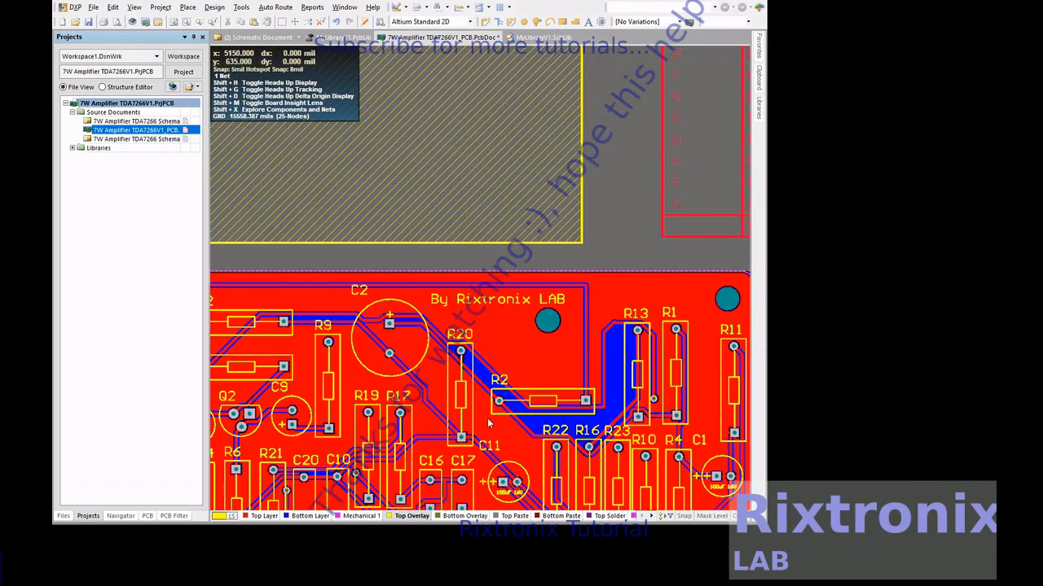
left_click(89, 22)
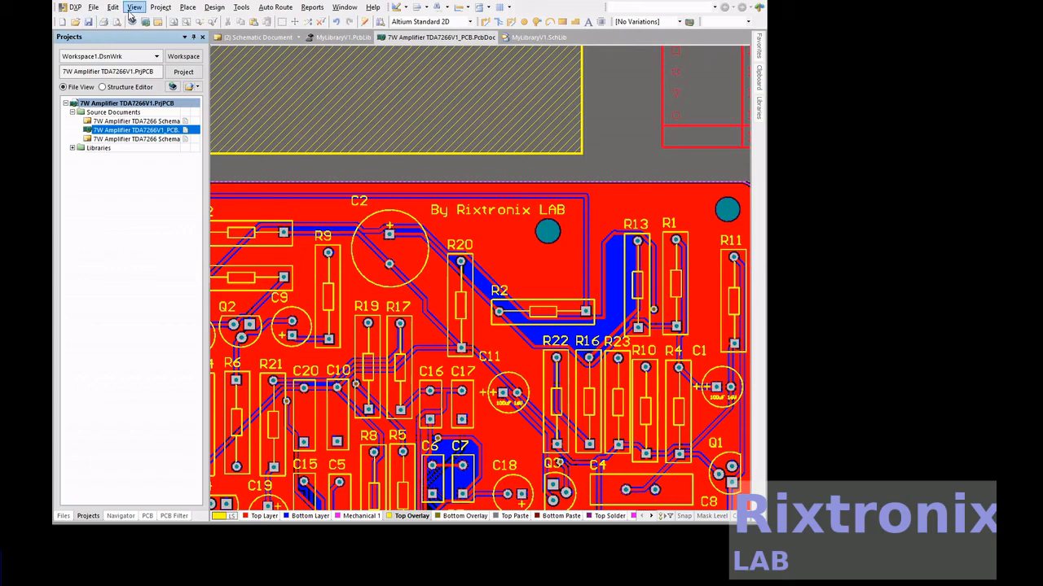
left_click(134, 12)
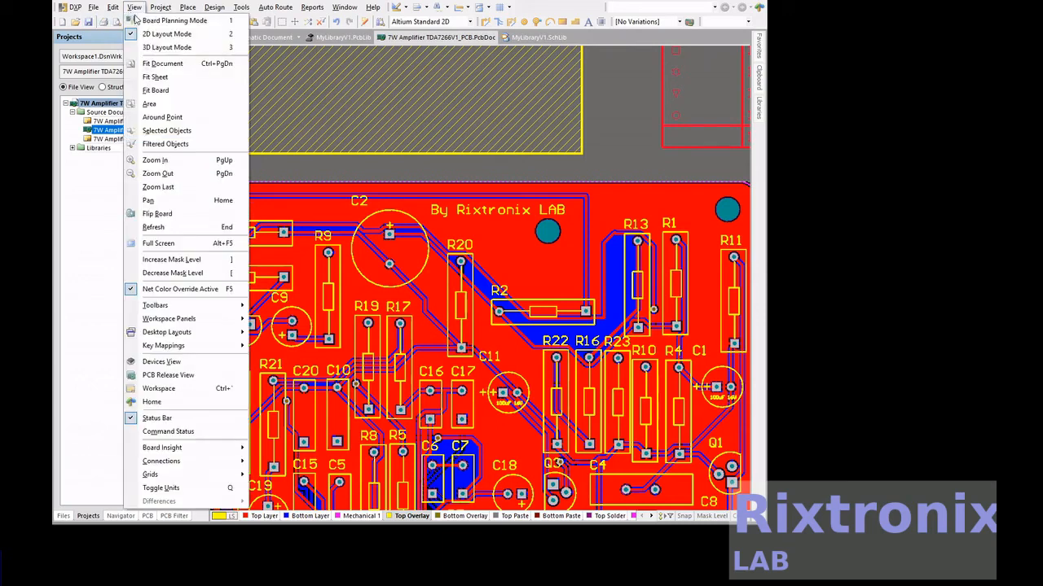
left_click(167, 91)
left_click(89, 22)
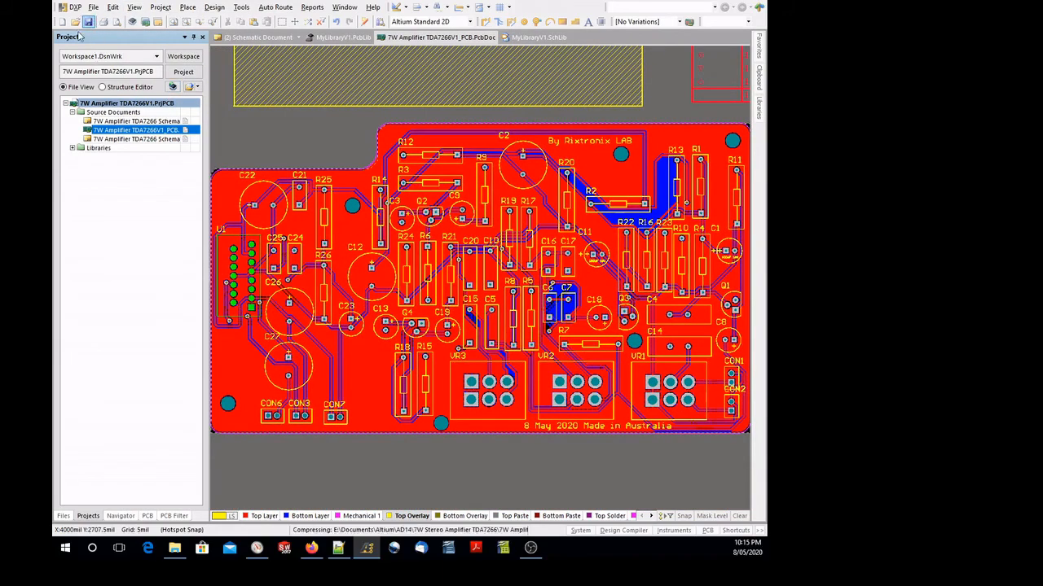